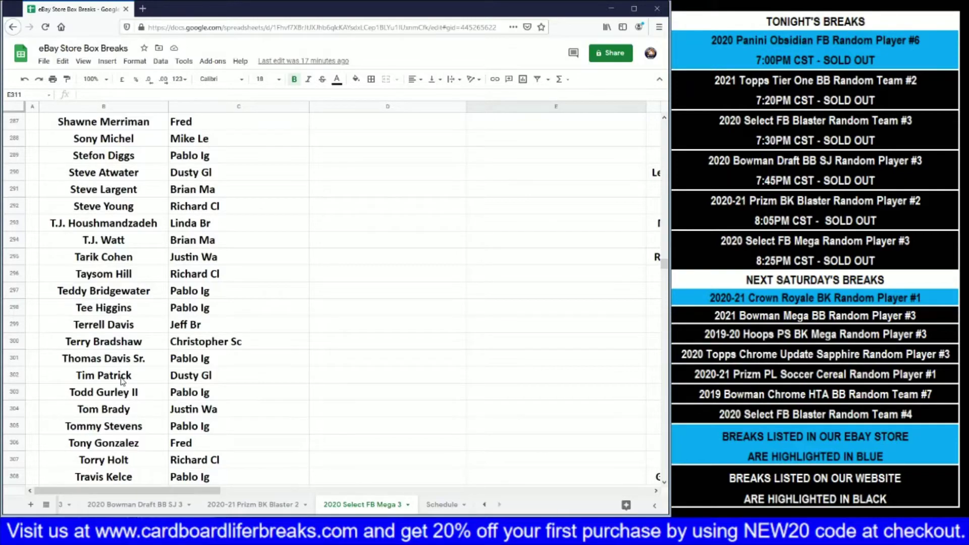
- Highlight AJ Dillon's player and buyer cells (B11:C11) in yellow on the 2020 Select FB Mega 3 sheet
drag(664, 263, 657, 120)
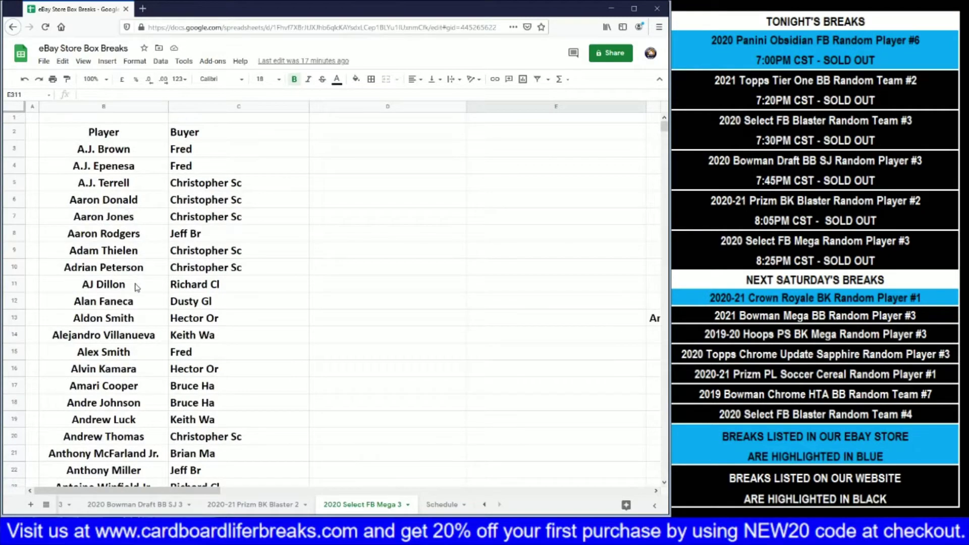
drag(136, 285, 244, 284)
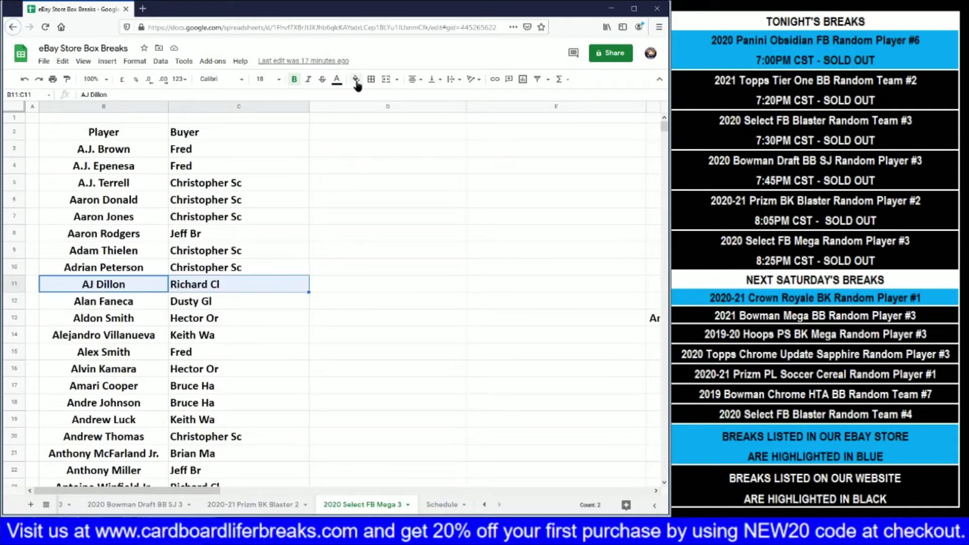
click(356, 79)
click(393, 133)
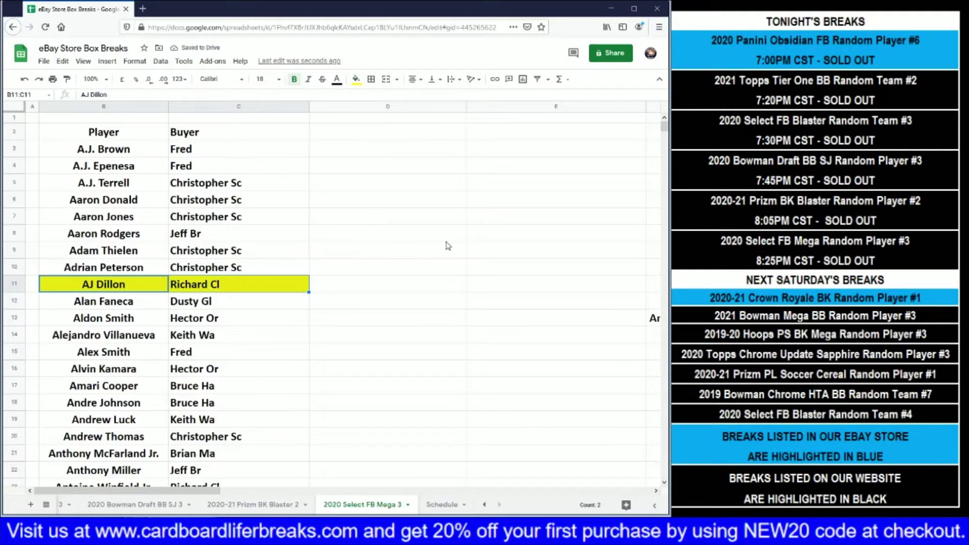
- Fill Peyton Manning's player and buyer cells (B262:C262) with yellow
drag(657, 126, 638, 245)
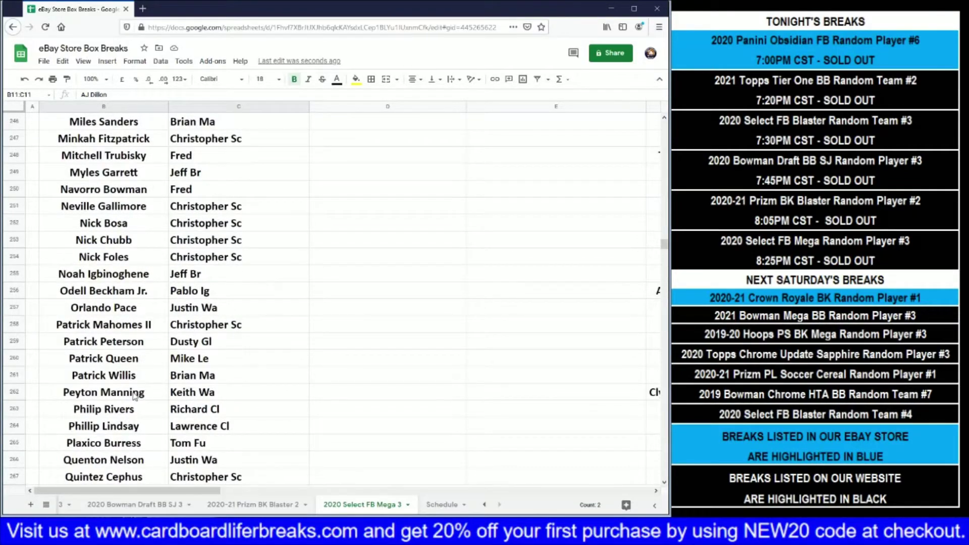
drag(135, 396, 263, 393)
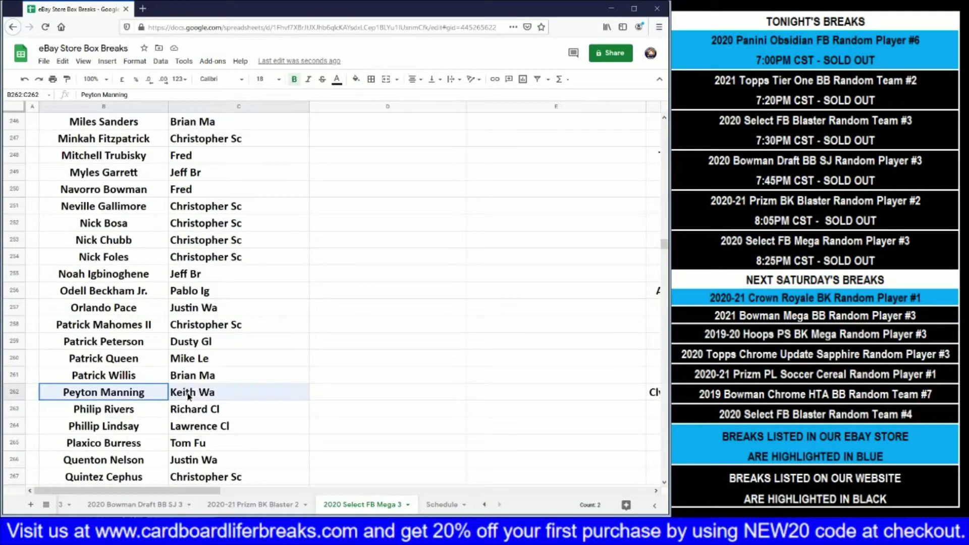
click(357, 79)
click(392, 126)
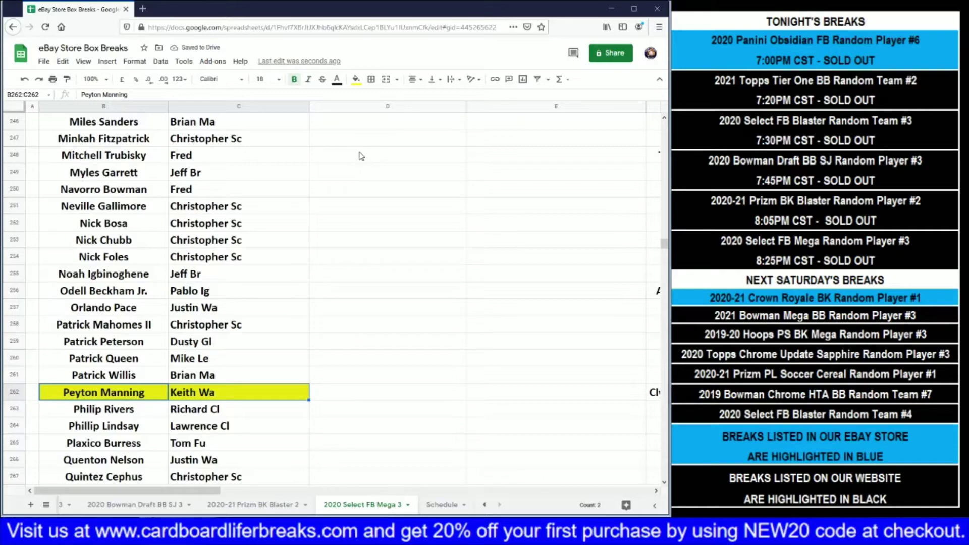
- Fill Clyde Edwards-Helaire's player and buyer cells (B64:C64) with yellow
drag(666, 244, 642, 153)
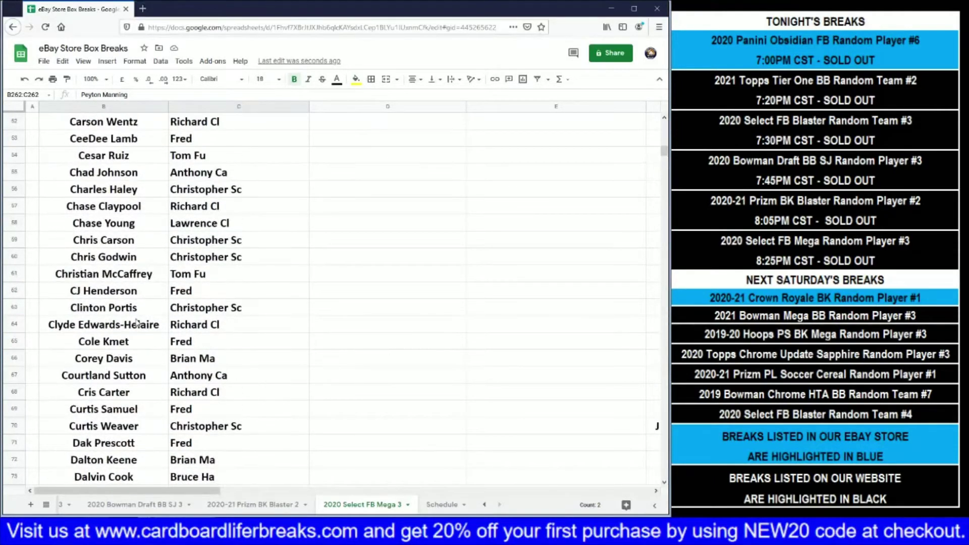
drag(135, 329, 298, 325)
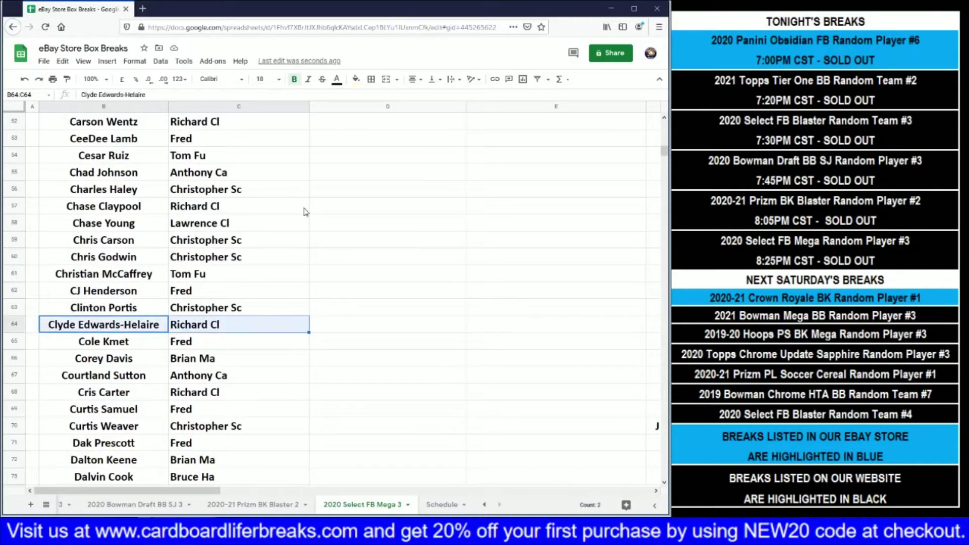
click(355, 79)
click(394, 125)
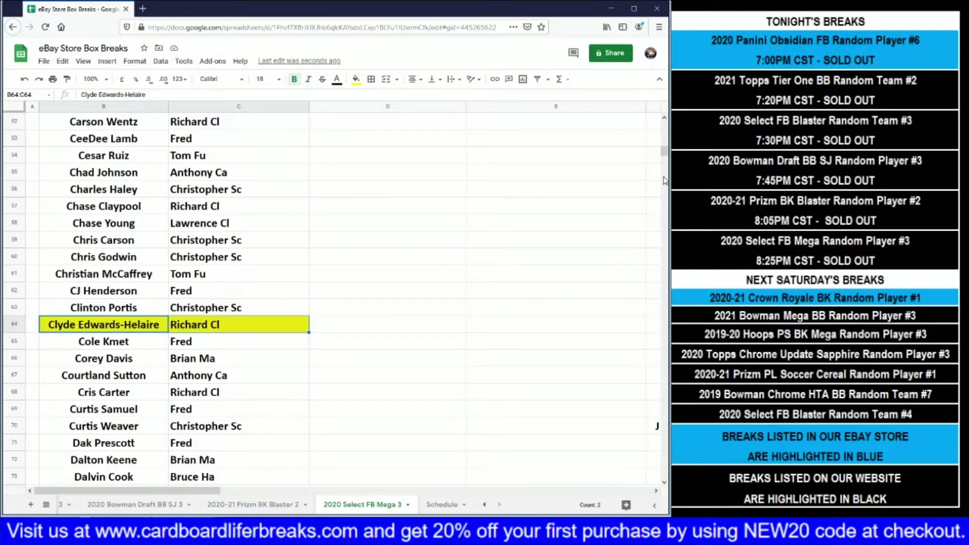
- Highlight Cam Newton's player and buyer cells (B51:C51) in yellow
mouse_move(663, 151)
mouse_down()
mouse_move(662, 135)
mouse_move(662, 151)
mouse_up()
drag(121, 163, 174, 156)
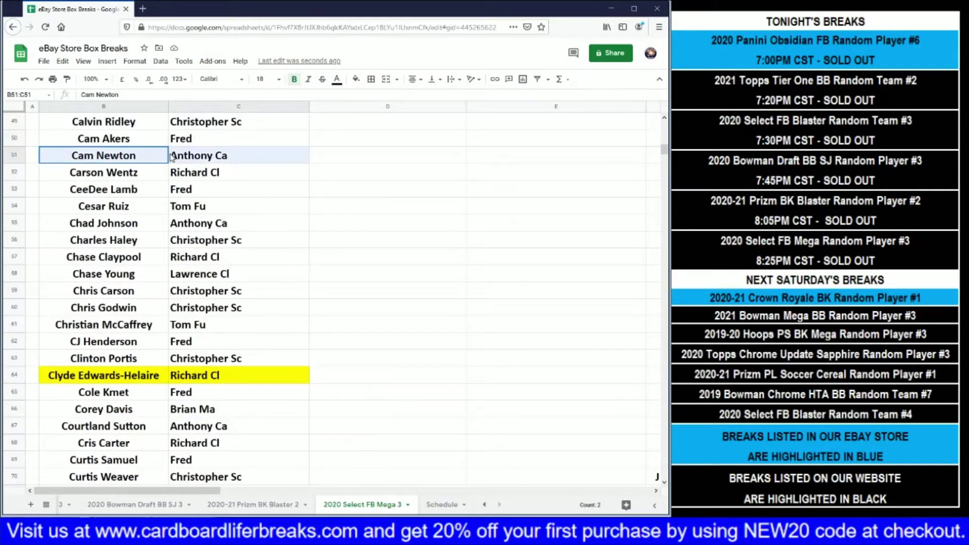
click(356, 80)
click(393, 135)
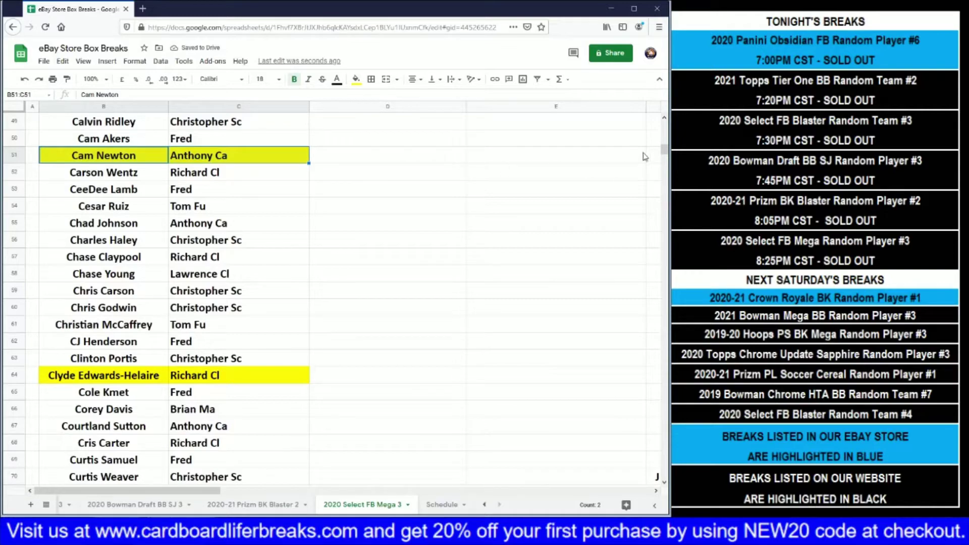
- Highlight Justin Herbert's player and buyer cells (B190:C190) in yellow
drag(664, 155, 639, 213)
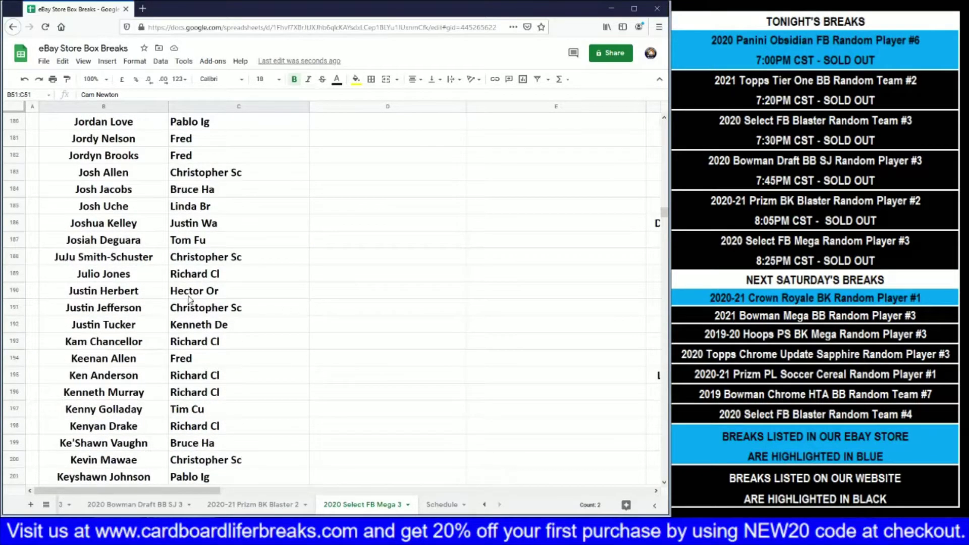
drag(129, 295, 282, 292)
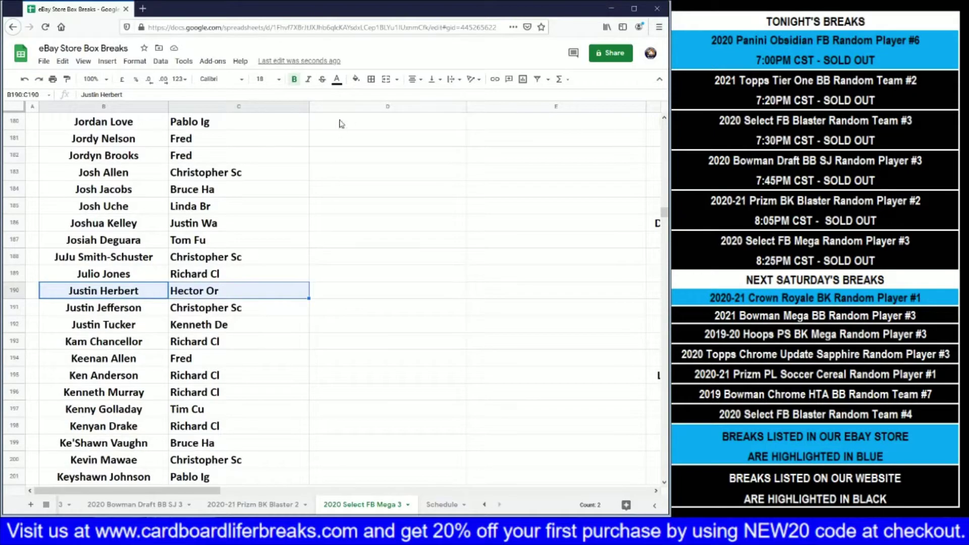
click(356, 79)
click(392, 123)
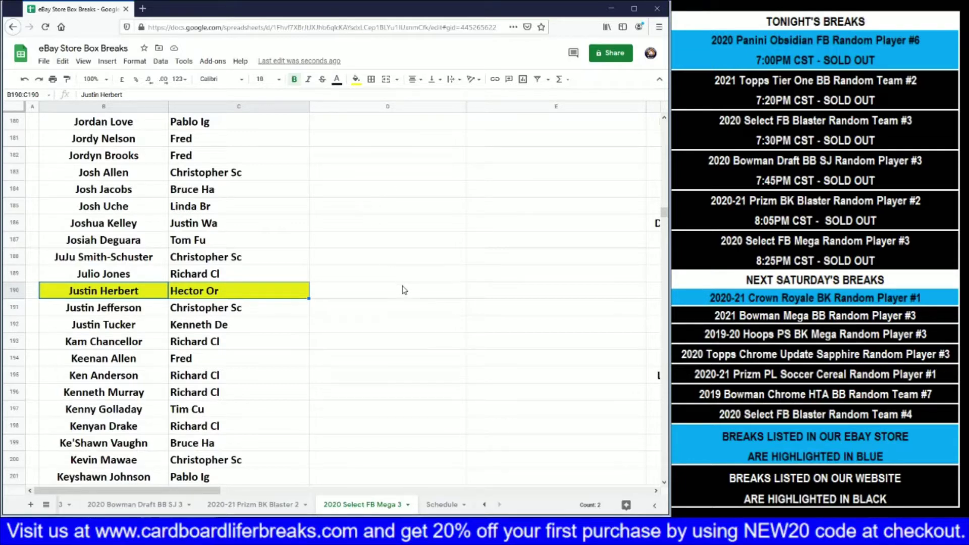
- Find Jalen Hurts in the player list and fill his player and buyer cells (B140:C140) with yellow
scroll(404, 290, up, 3)
scroll(407, 285, up, 7)
scroll(407, 268, up, 3)
drag(130, 193, 319, 197)
click(356, 80)
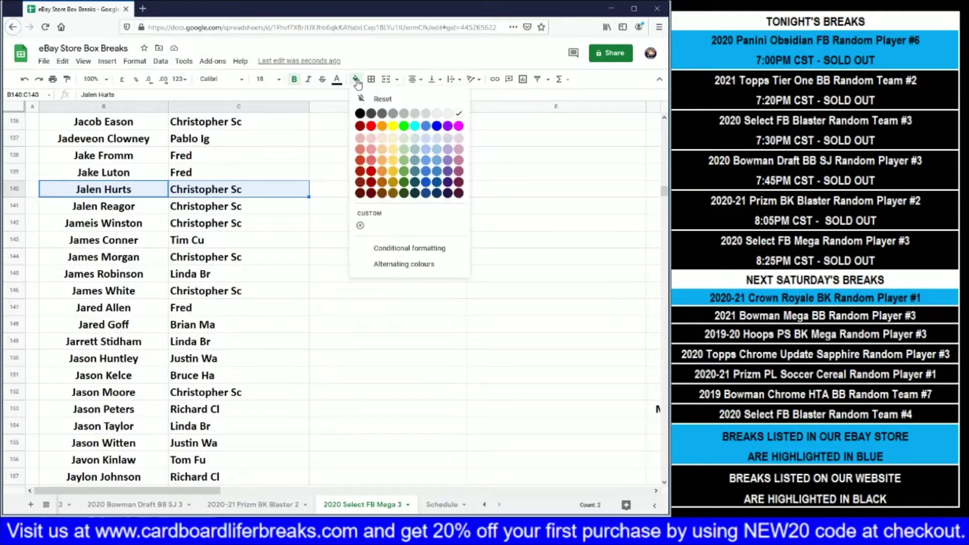
click(394, 126)
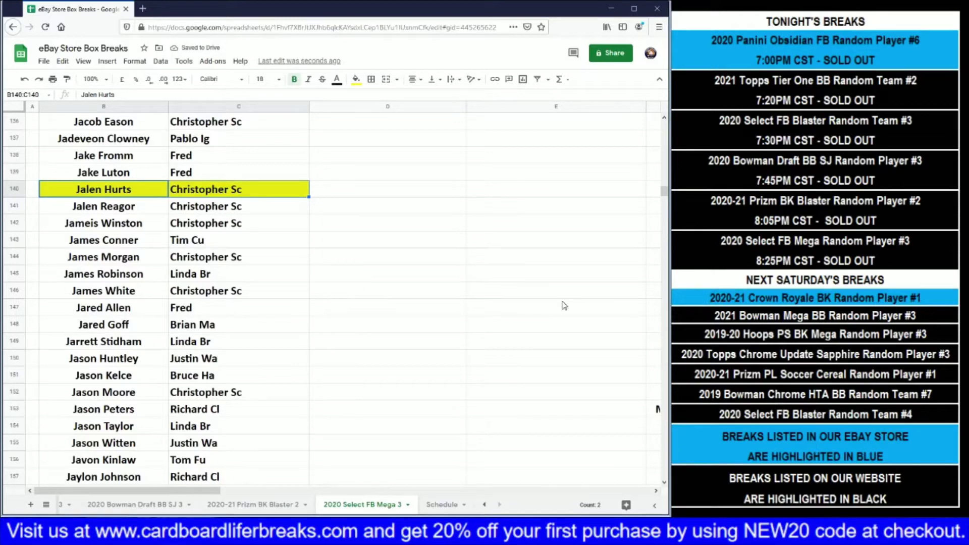
- Highlight Michael Pittman Jr.'s player and buyer cells (B240:C240) in yellow
drag(665, 197, 654, 241)
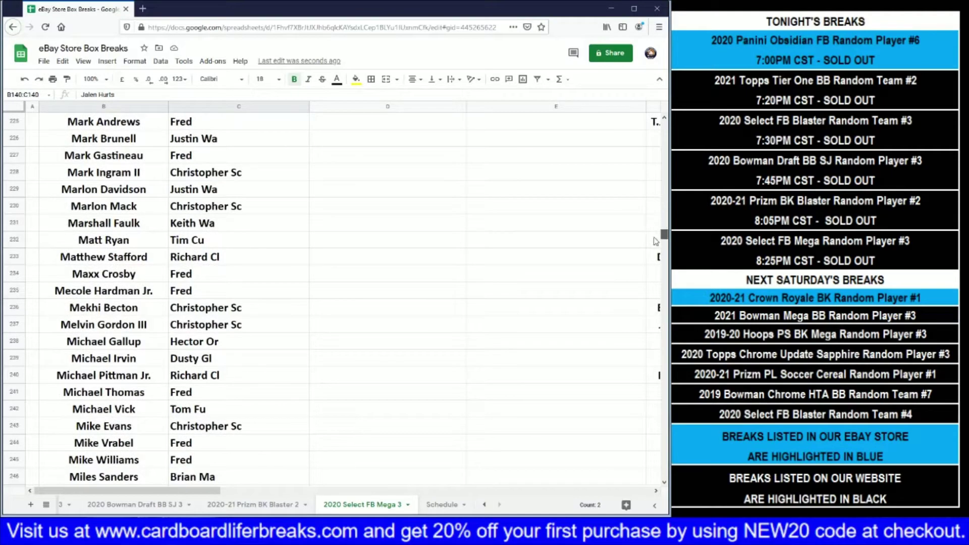
drag(140, 376, 228, 376)
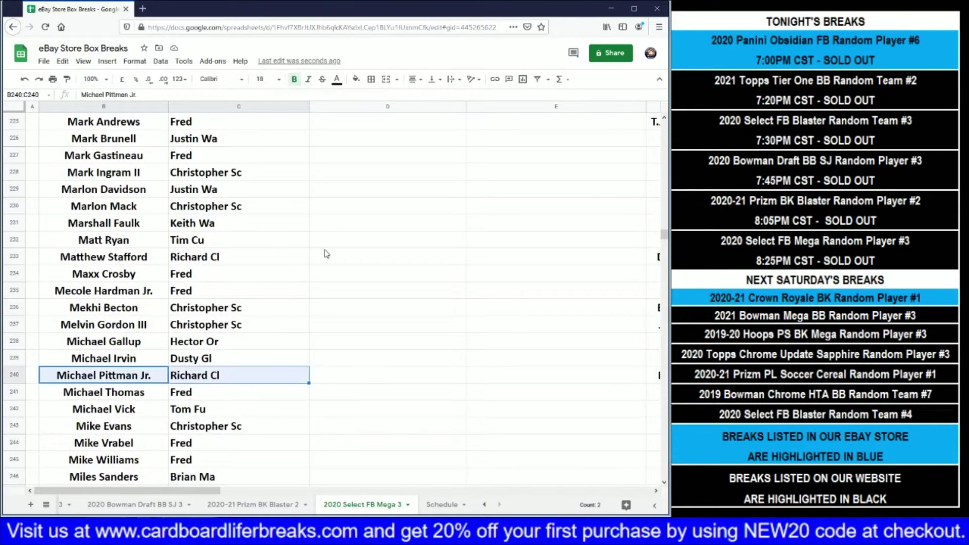
click(356, 80)
click(392, 127)
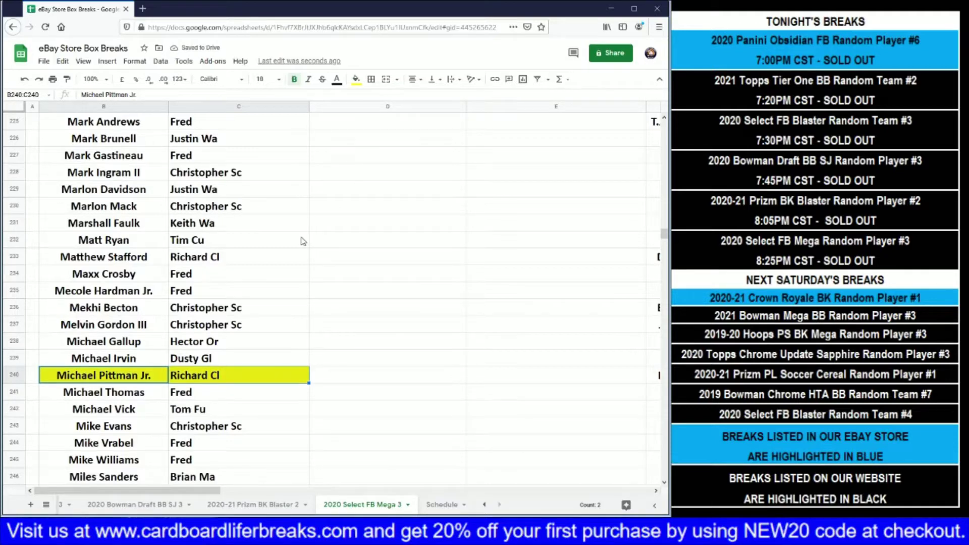
- Find K'Lavon Chaisson in the player list and fill the player and buyer cells (B205:C205) with yellow
scroll(303, 241, up, 2)
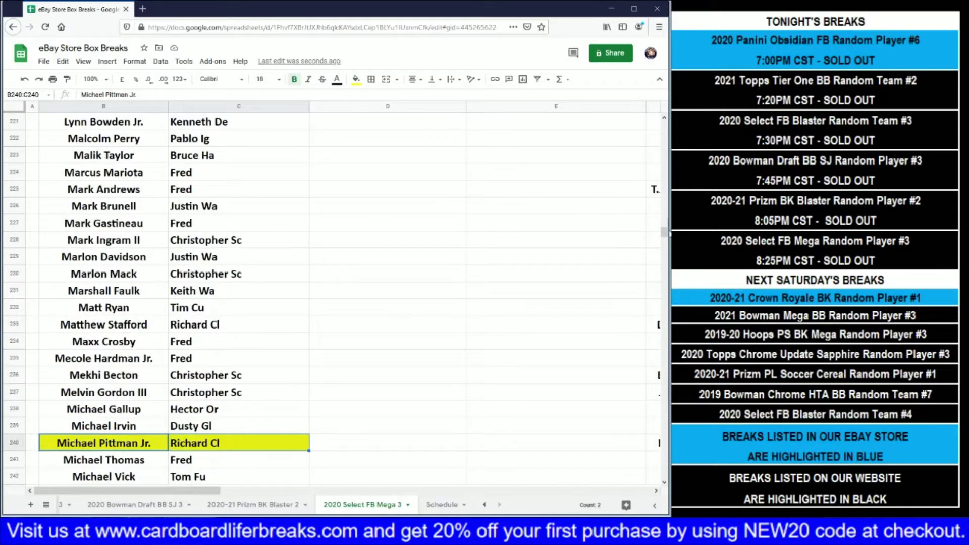
mouse_move(665, 229)
mouse_down()
mouse_move(657, 180)
mouse_move(655, 216)
mouse_up()
scroll(605, 232, down, 5)
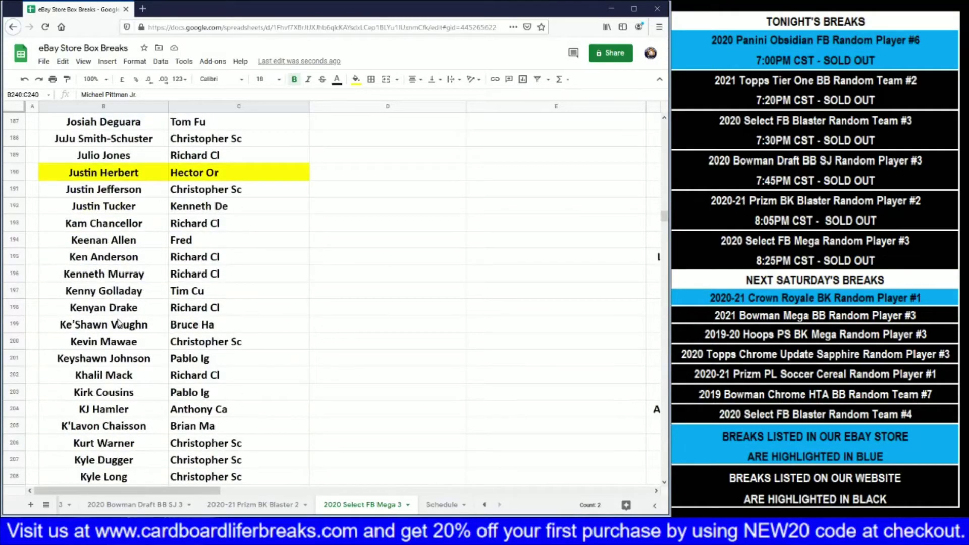
drag(146, 429, 212, 426)
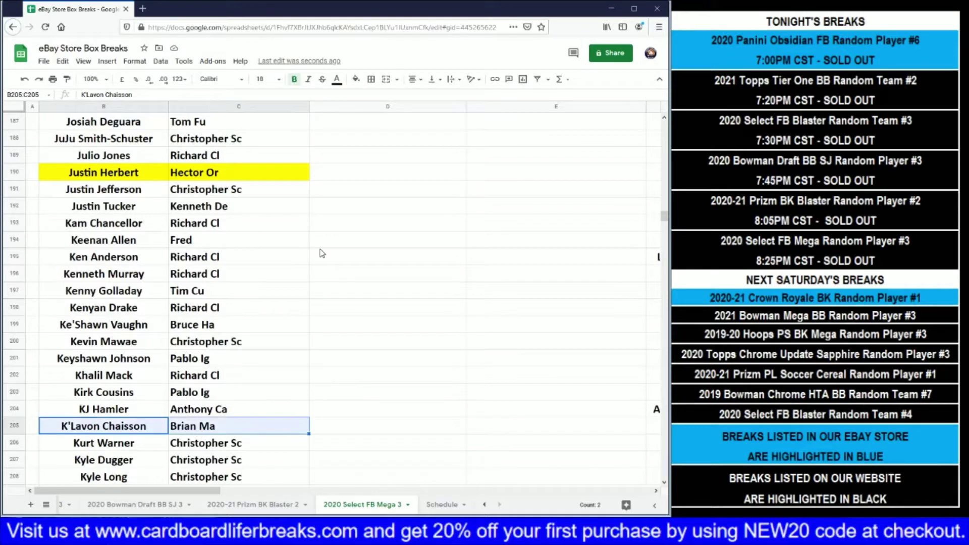
click(356, 80)
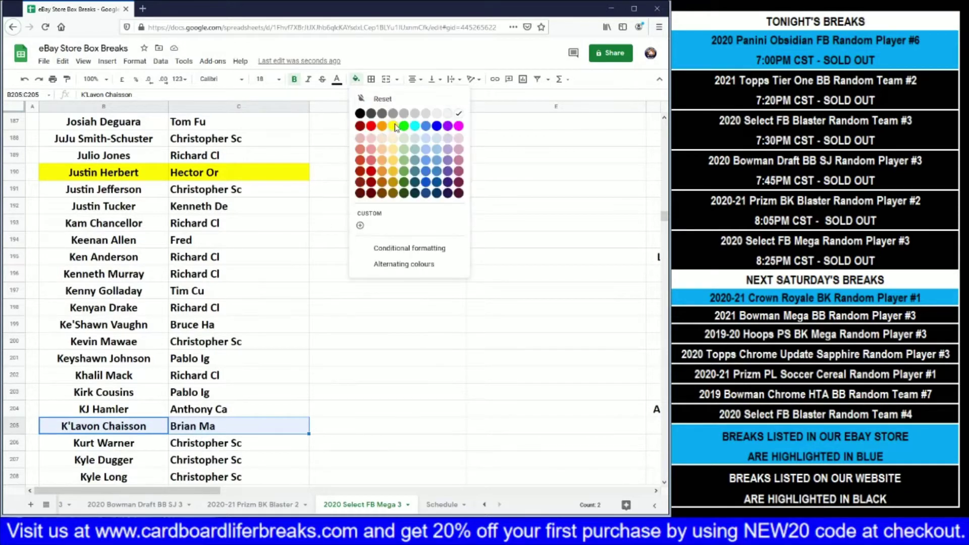
click(394, 127)
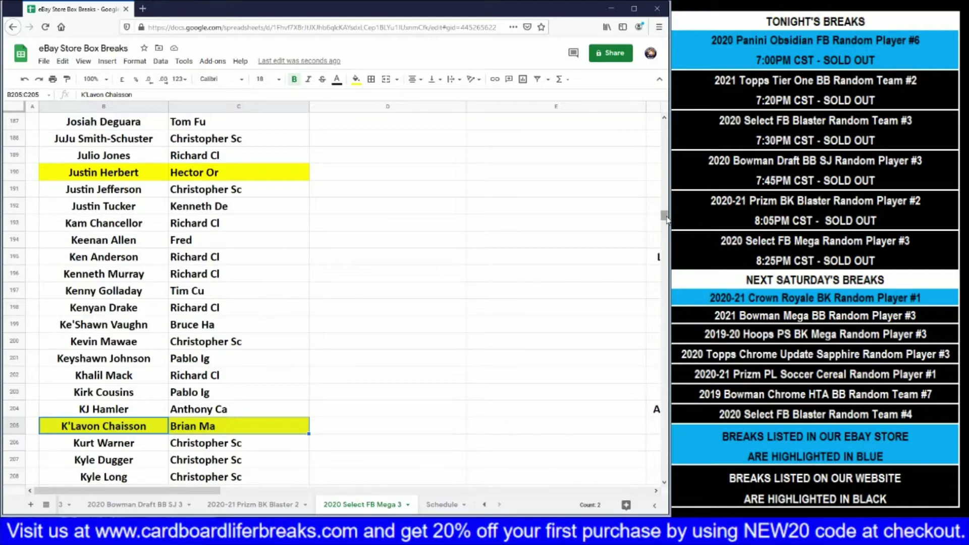
- Highlight Zack Moss's player and buyer cells (B327:C327) at the end of the list in yellow
drag(665, 218, 664, 275)
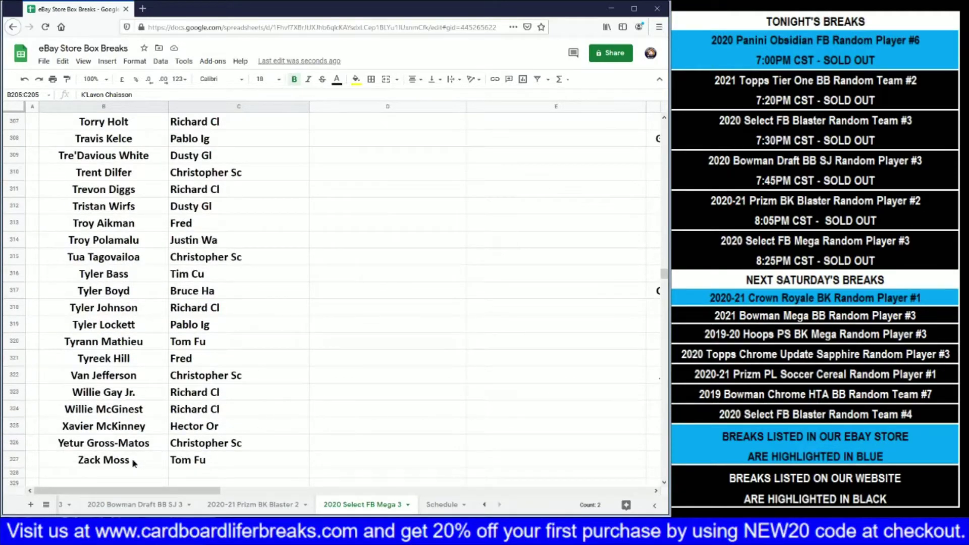
drag(142, 460, 212, 459)
click(355, 79)
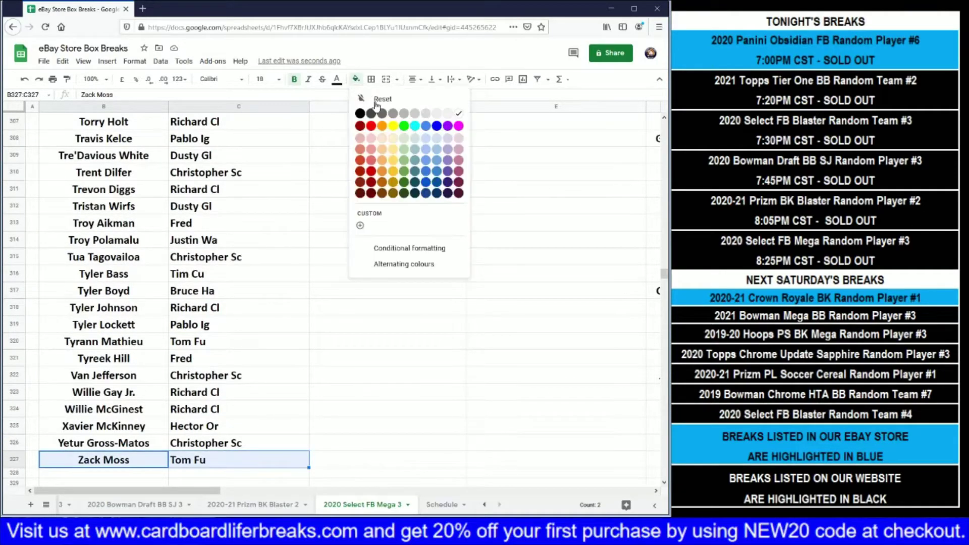
click(392, 128)
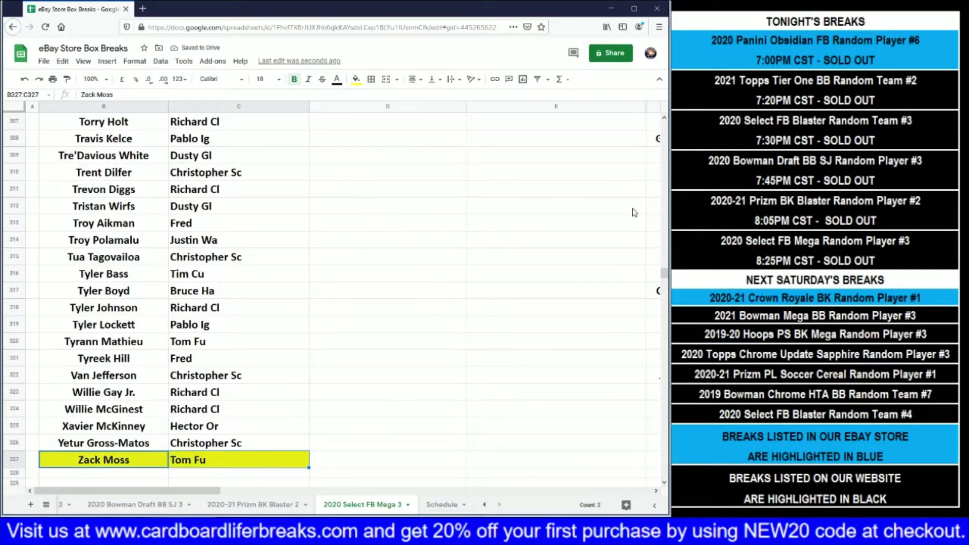
- Fill James Robinson's player and buyer cells (B145:C145) with yellow
drag(665, 274, 652, 192)
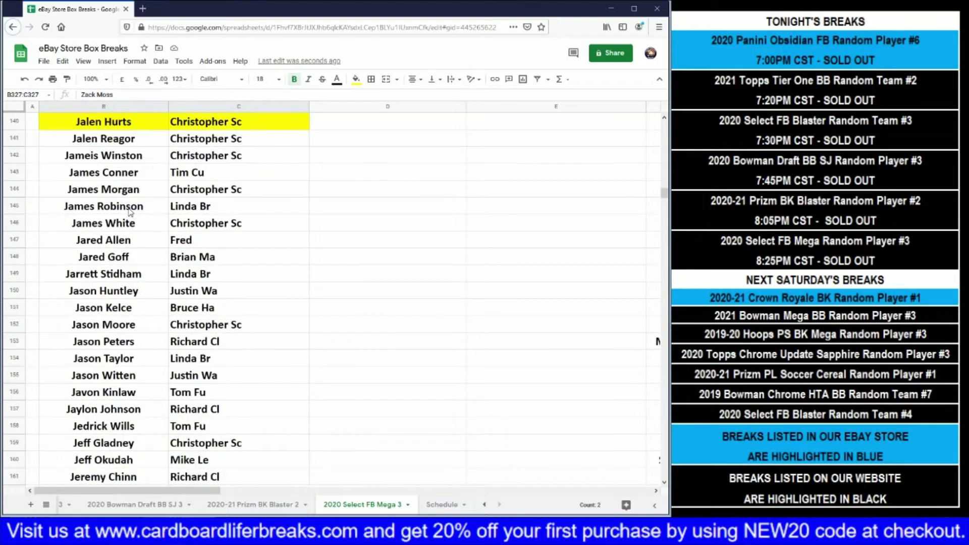
drag(130, 212, 217, 208)
click(357, 80)
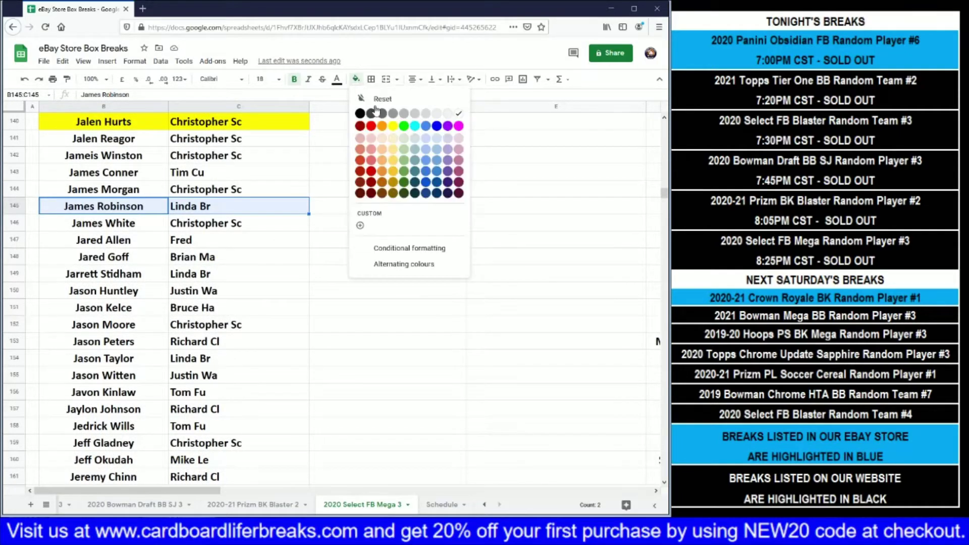
click(393, 126)
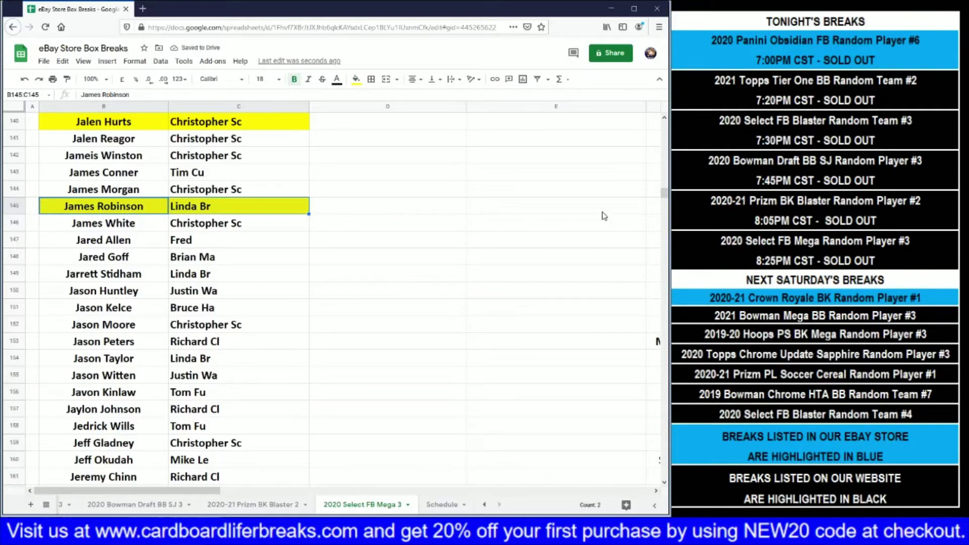
- Find Brandon Aiyuk in the player list and highlight his player and buyer cells (B39:C39) in yellow
drag(664, 194, 657, 120)
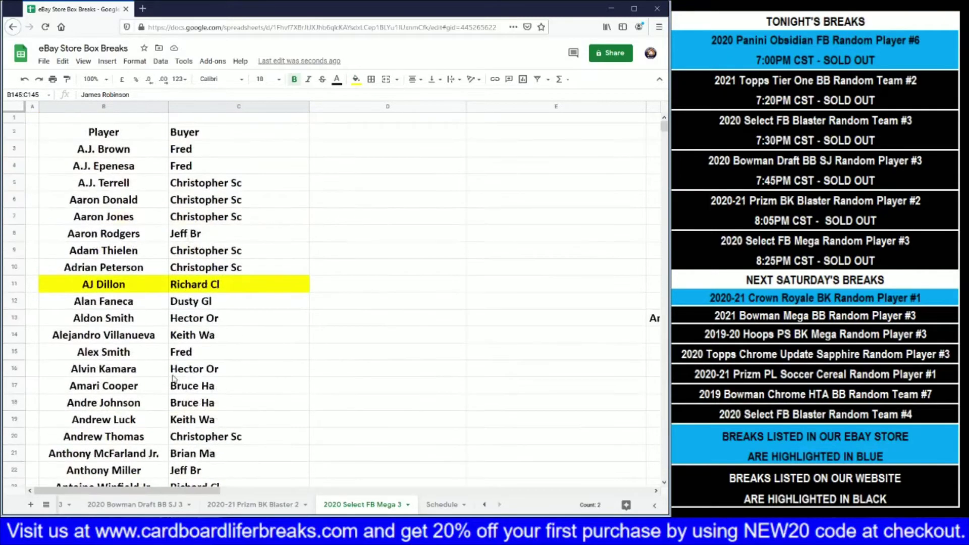
scroll(189, 375, down, 9)
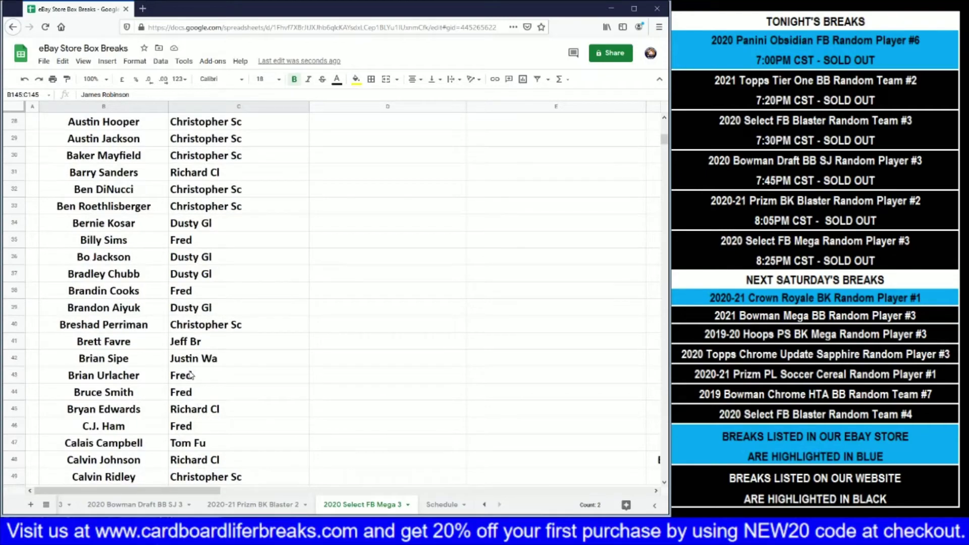
scroll(190, 375, down, 3)
scroll(191, 375, up, 2)
drag(137, 241, 212, 240)
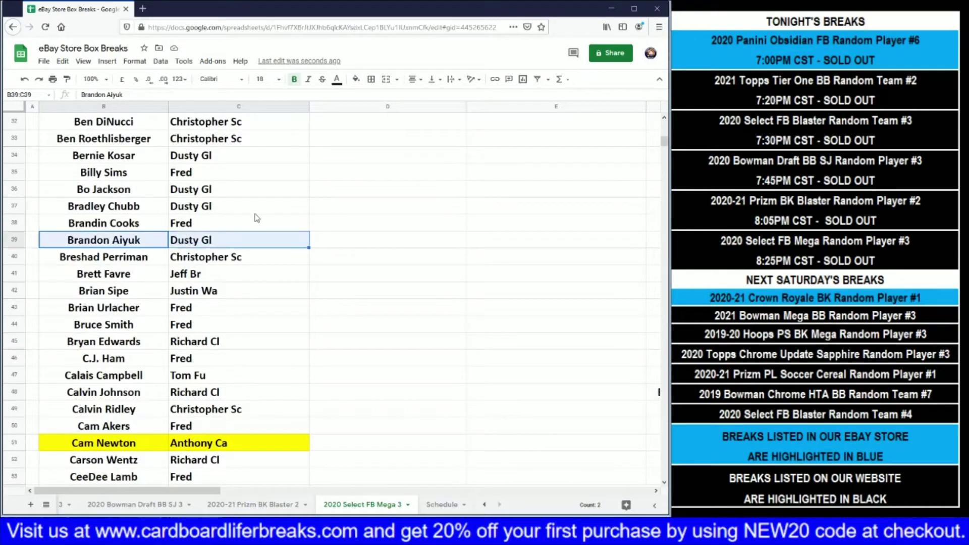
click(356, 79)
click(393, 126)
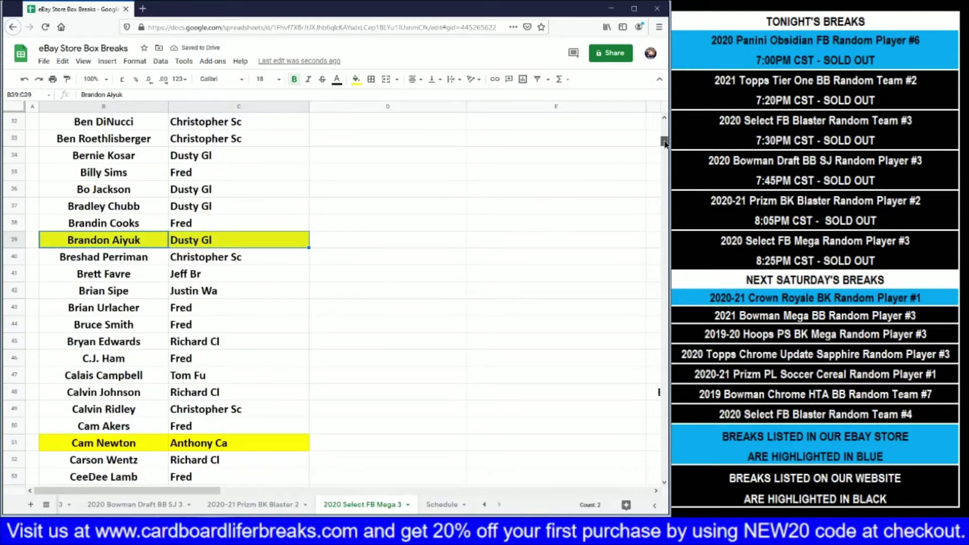
- Find Devin Asiasi in the player list and fill his player and buyer cells (B99:C99) with yellow
drag(664, 143, 659, 168)
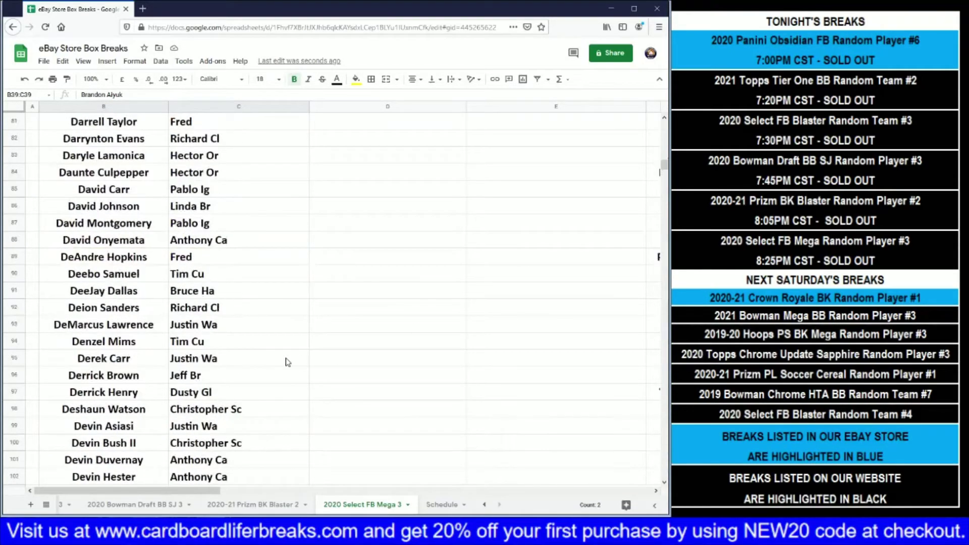
drag(142, 426, 253, 426)
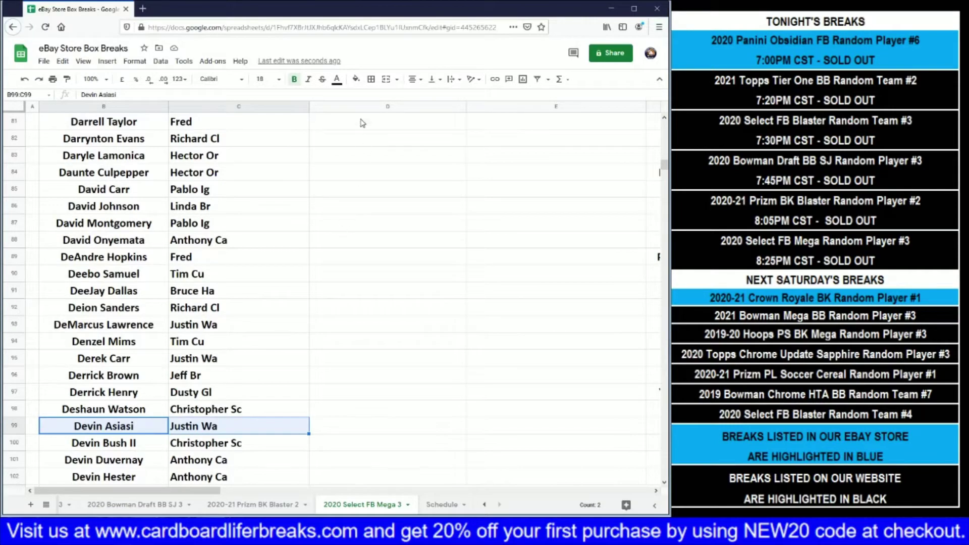
click(356, 79)
click(393, 127)
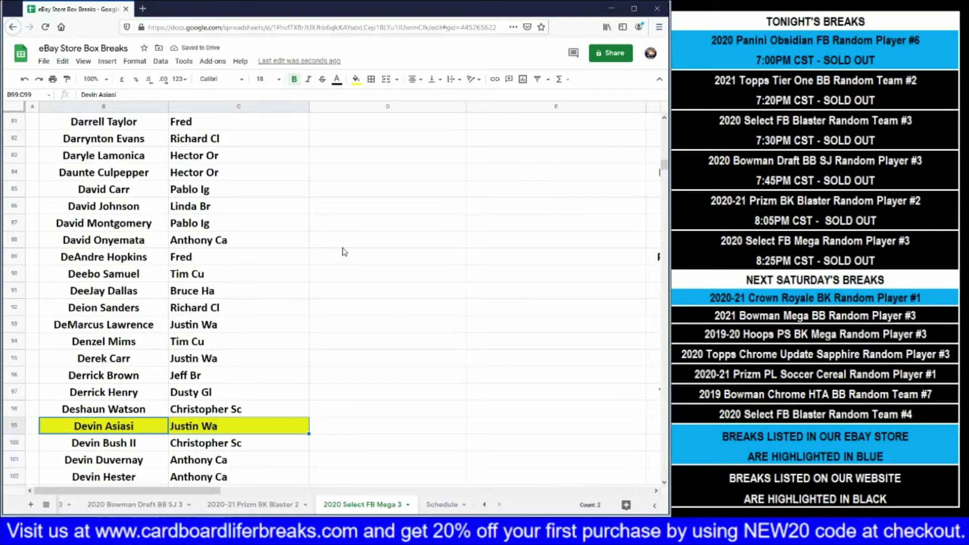
- Highlight Devin Duvernay's player and buyer cells (B101:C101) in yellow
scroll(313, 287, down, 1)
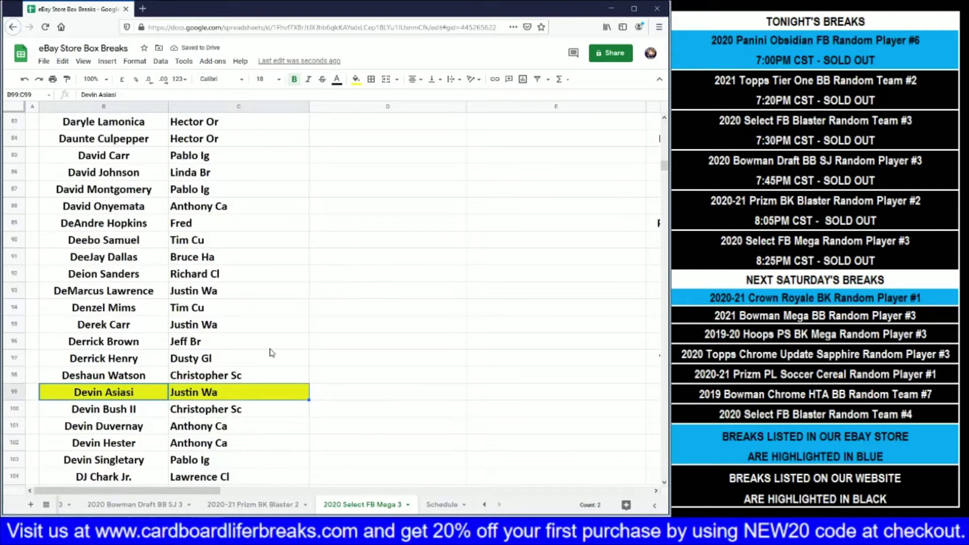
drag(127, 433, 205, 430)
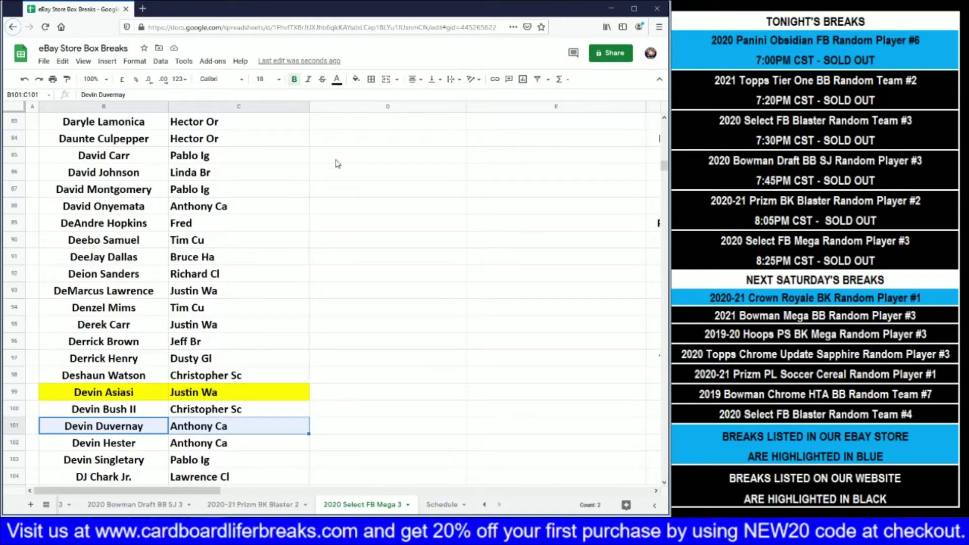
click(356, 79)
click(394, 126)
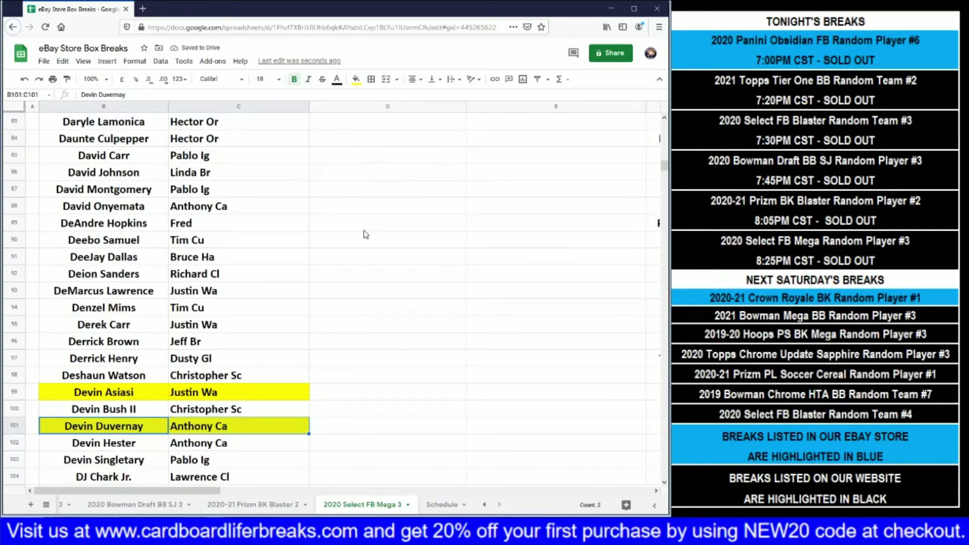
- Fill Cole Kmet's player and buyer cells (B65:C65) with yellow
scroll(370, 228, up, 7)
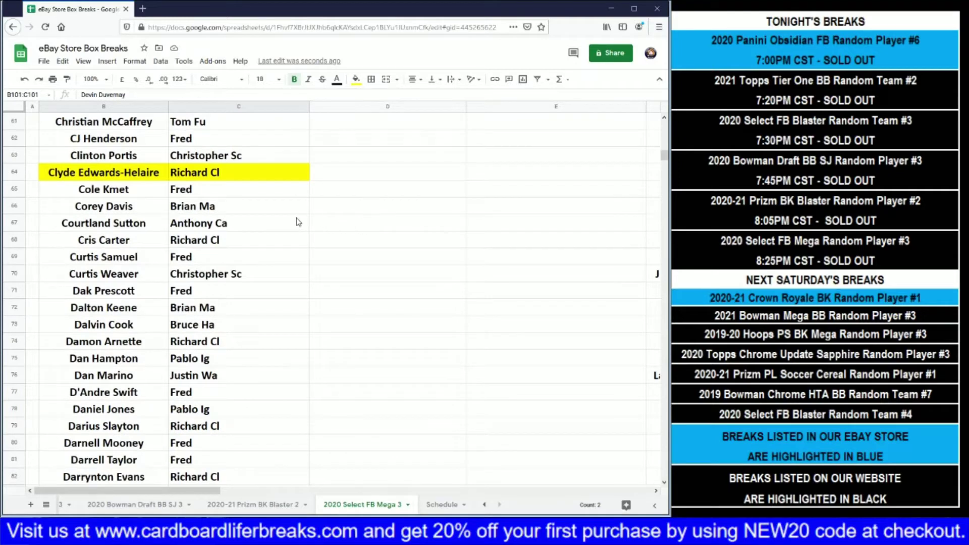
click(162, 191)
drag(161, 190, 217, 190)
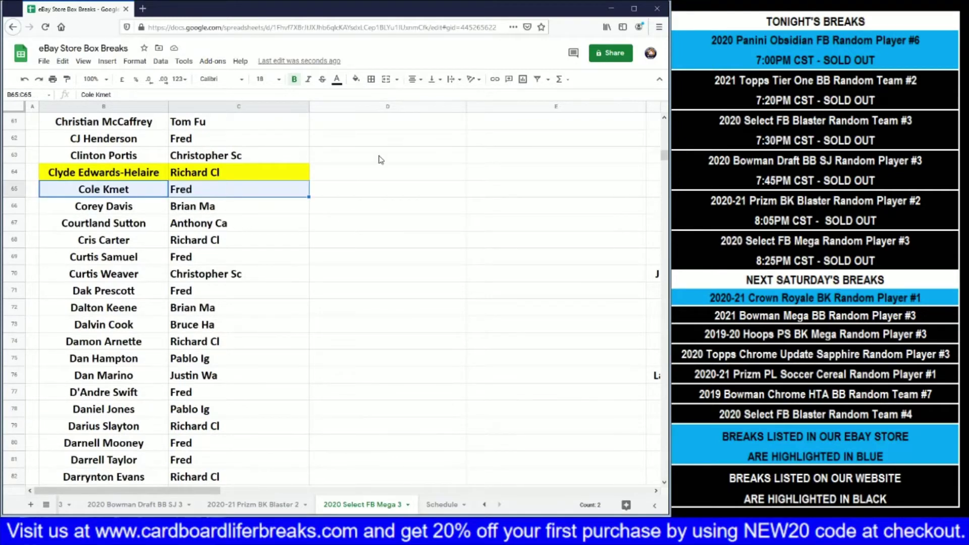
click(356, 78)
click(393, 126)
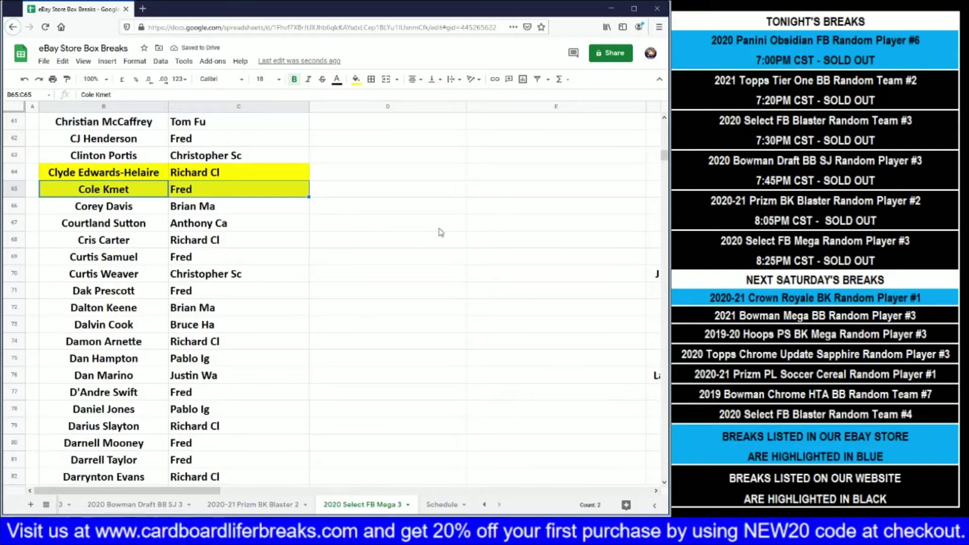
- Find Andrew Thomas near the start of the player list and highlight his player and buyer cells (B20:C20) in yellow
drag(665, 152, 664, 121)
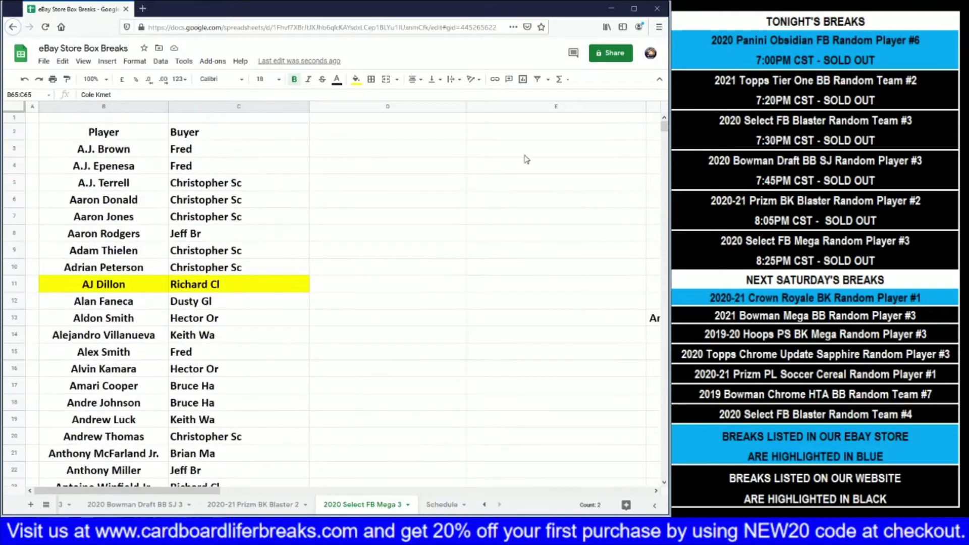
scroll(172, 303, down, 2)
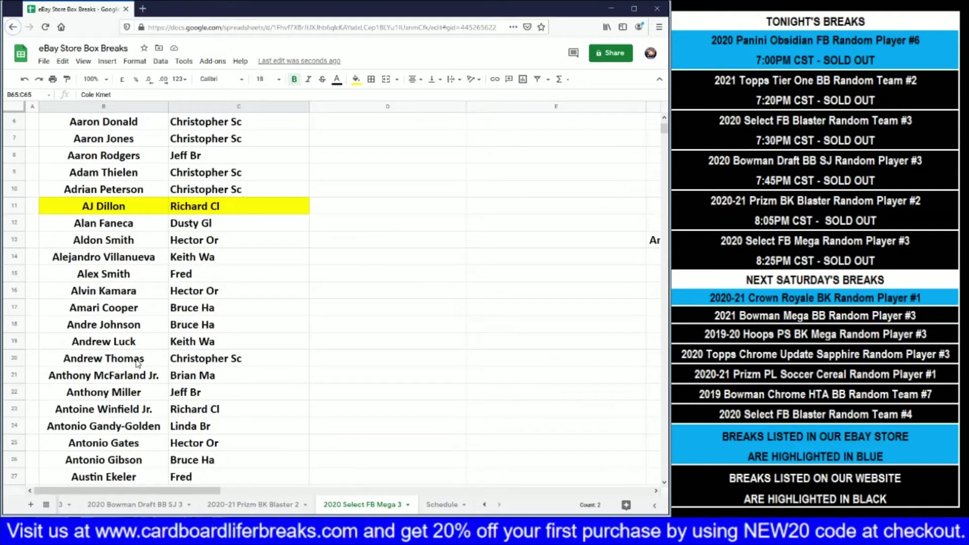
drag(137, 363, 222, 360)
click(356, 79)
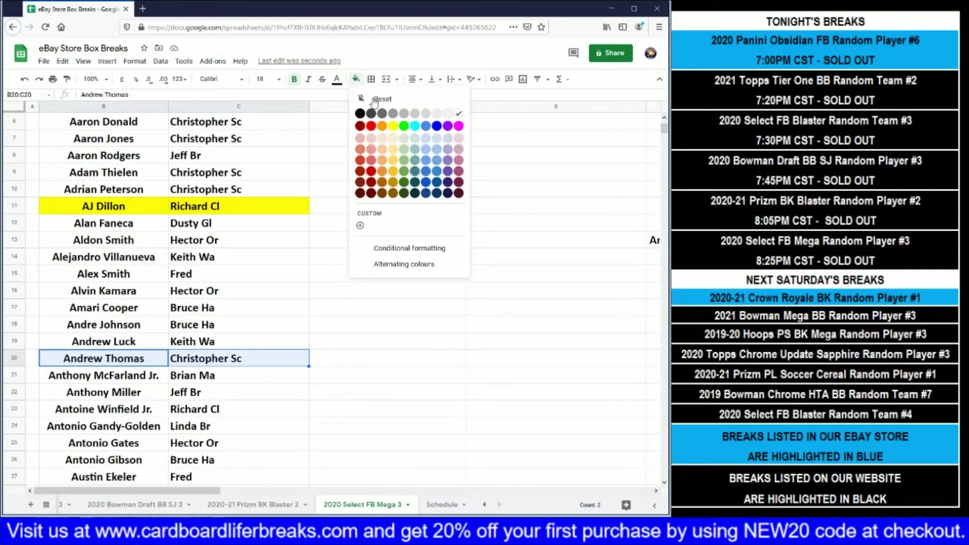
click(393, 126)
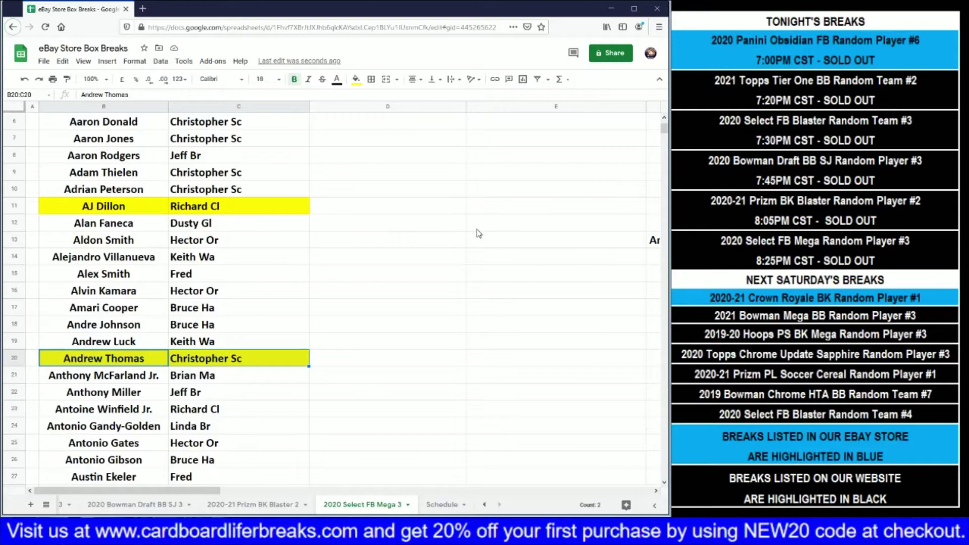
- Find Tua Tagovailoa in the player list and fill his player and buyer cells (B315:C315) with yellow
scroll(656, 171, down, 20)
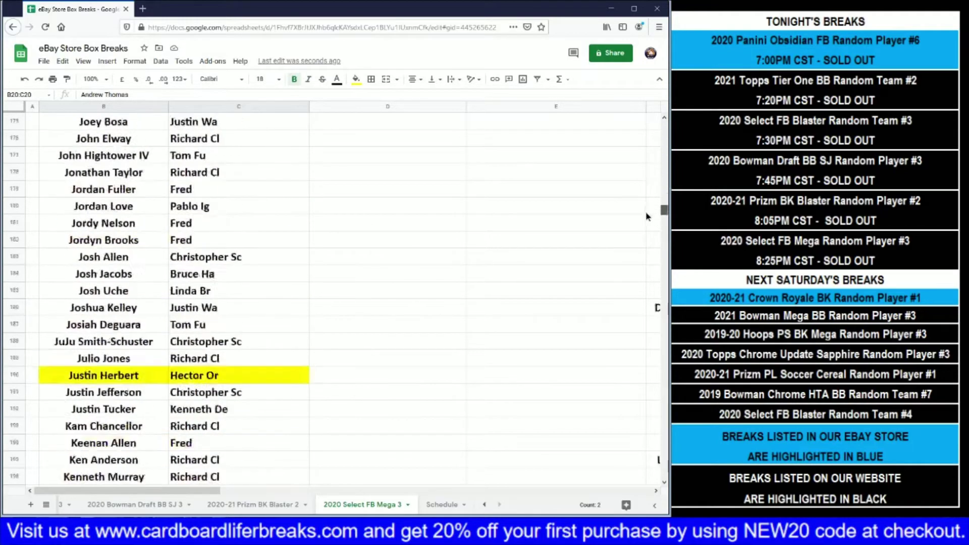
scroll(638, 268, down, 3)
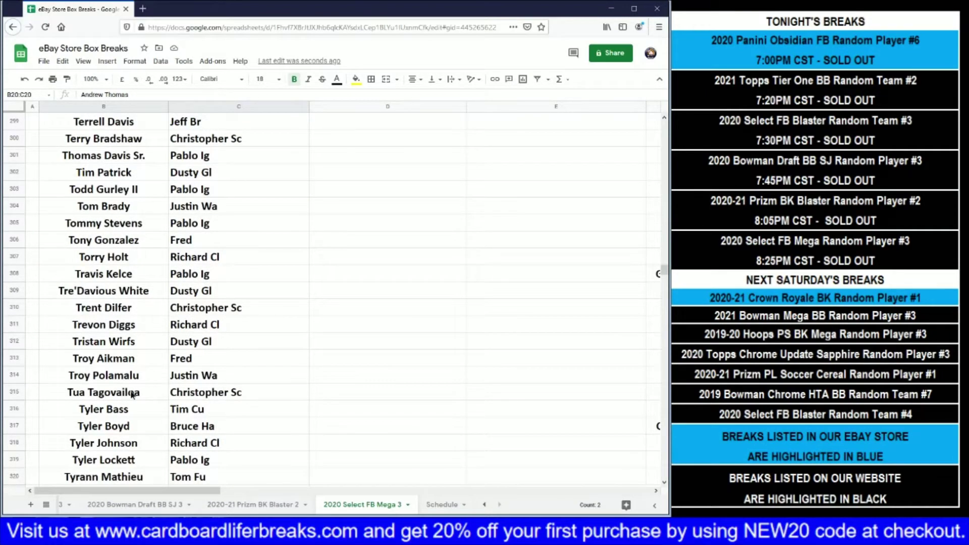
drag(132, 394, 217, 394)
click(355, 79)
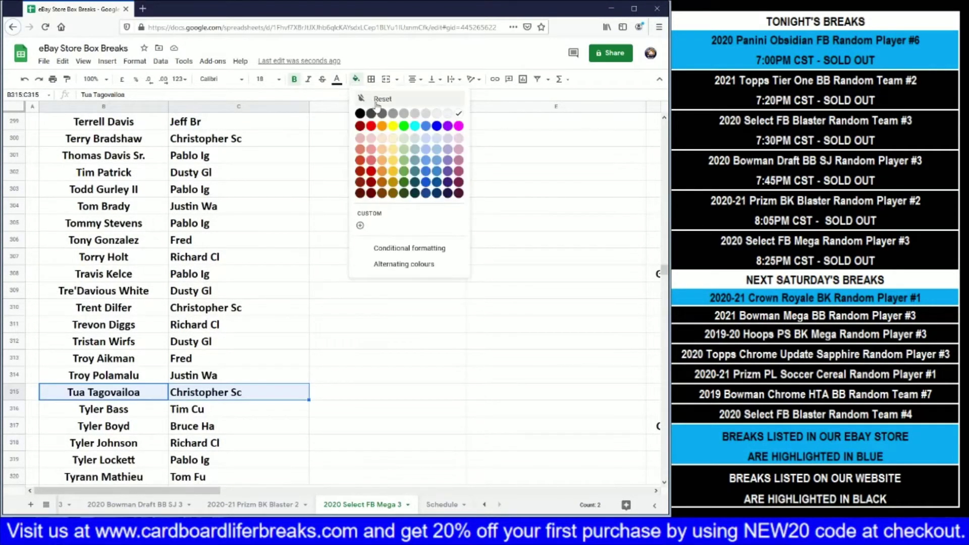
click(393, 126)
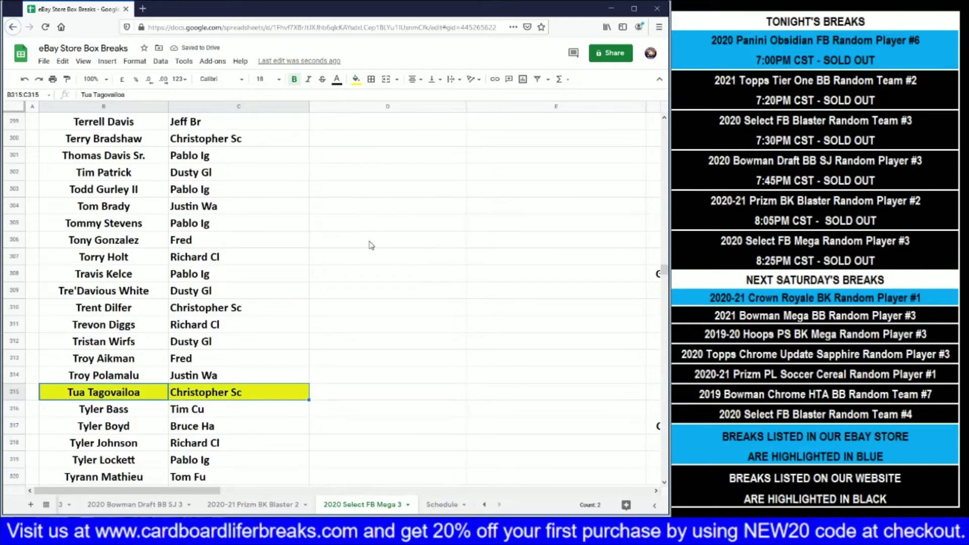
- Highlight Joe Burrow's player and buyer cells (B169:C169) in yellow
drag(664, 272, 651, 204)
drag(133, 382, 227, 380)
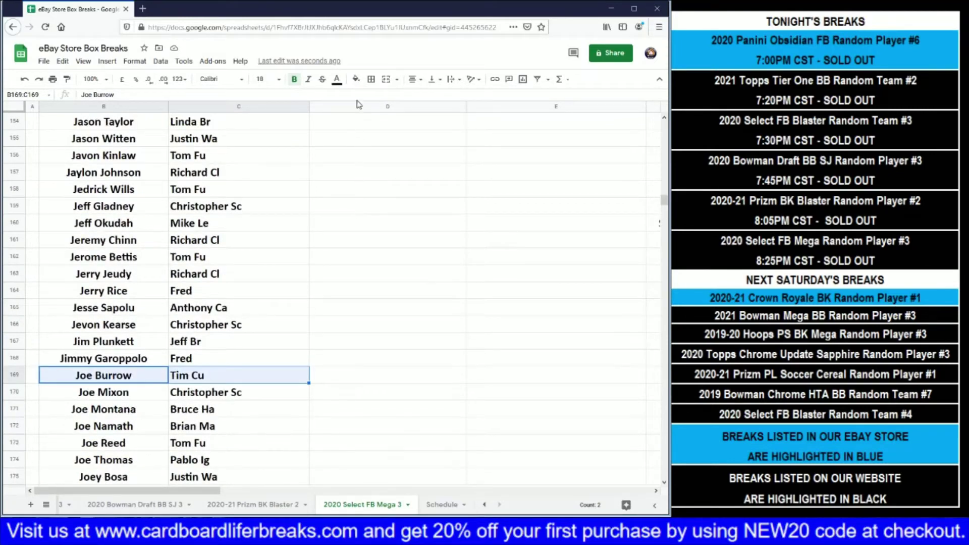
click(356, 79)
click(389, 132)
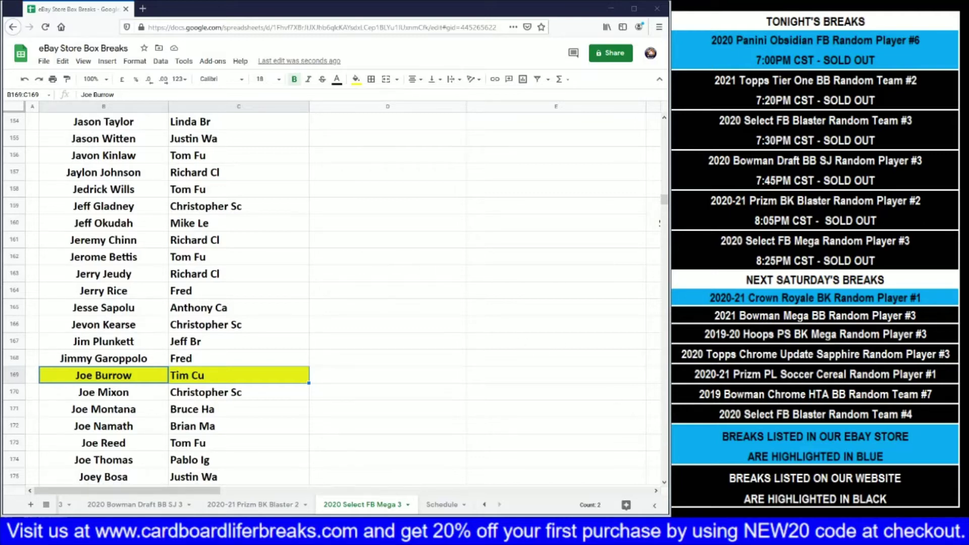
- Fill Carson Wentz's player and buyer cells (B52:C52) with yellow
drag(665, 202, 664, 148)
drag(138, 275, 212, 275)
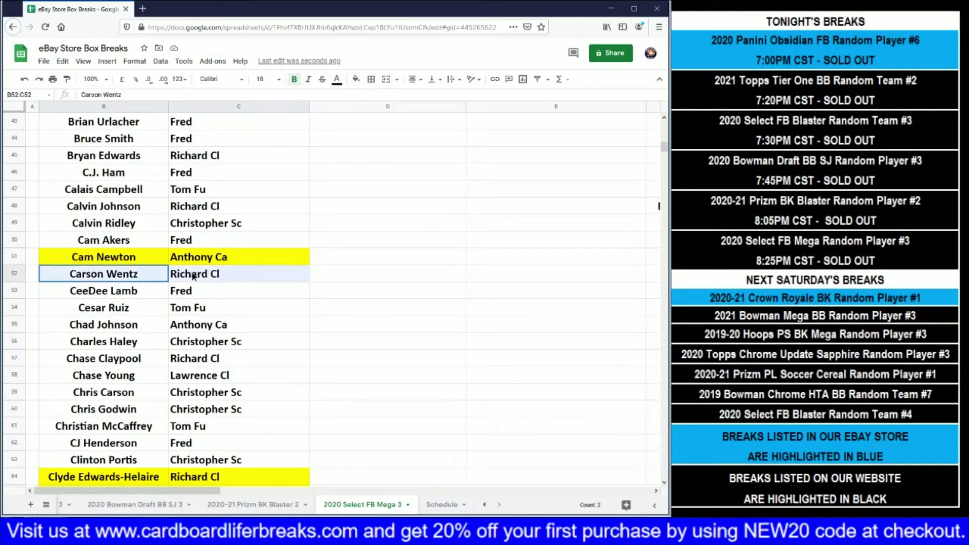
click(356, 79)
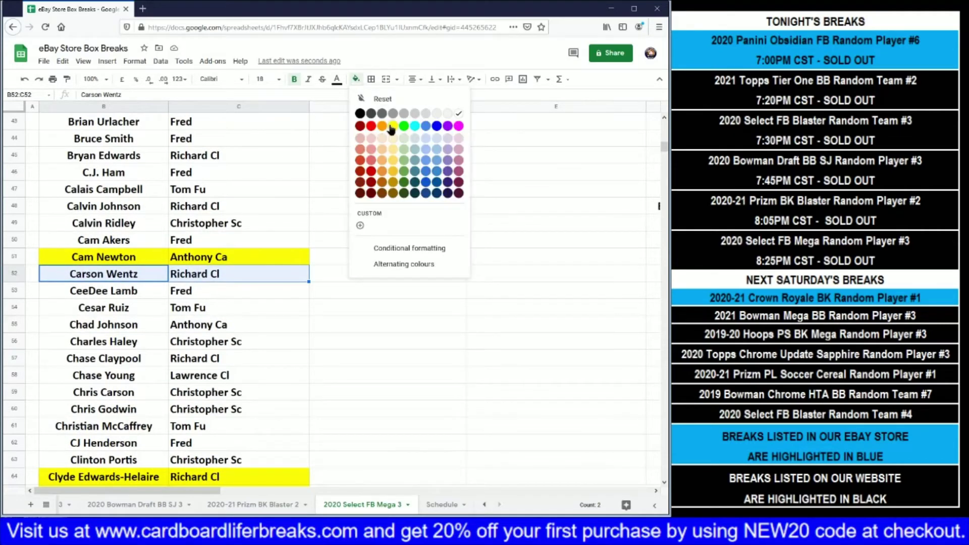
click(394, 125)
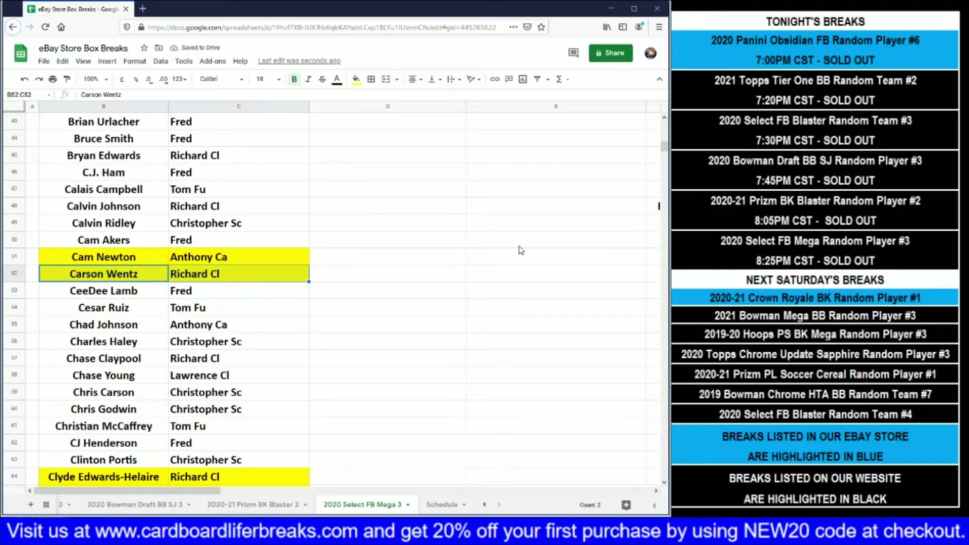
- Find Sam Darnold in the player list and highlight his player and buyer cells (B284:C284) in yellow
drag(665, 149, 664, 211)
scroll(654, 224, down, 20)
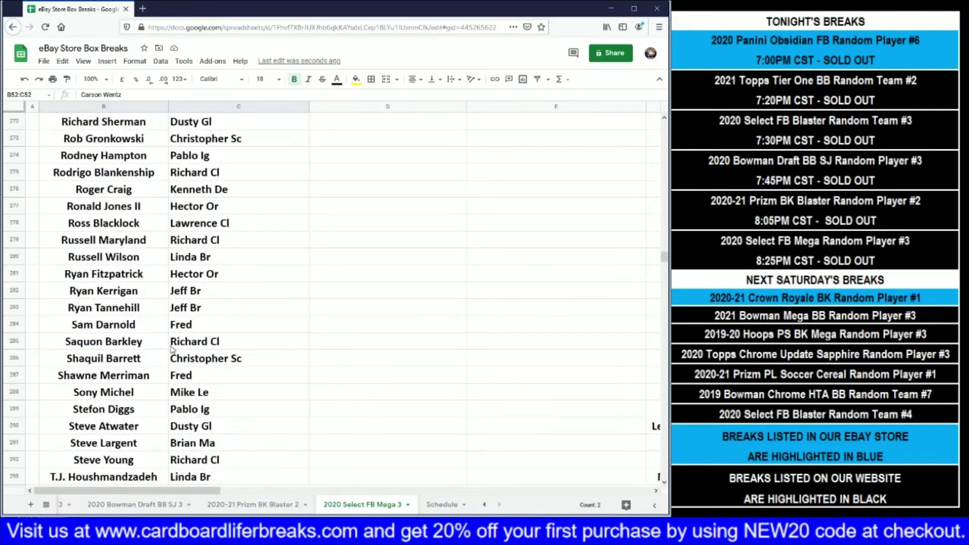
drag(128, 326, 227, 325)
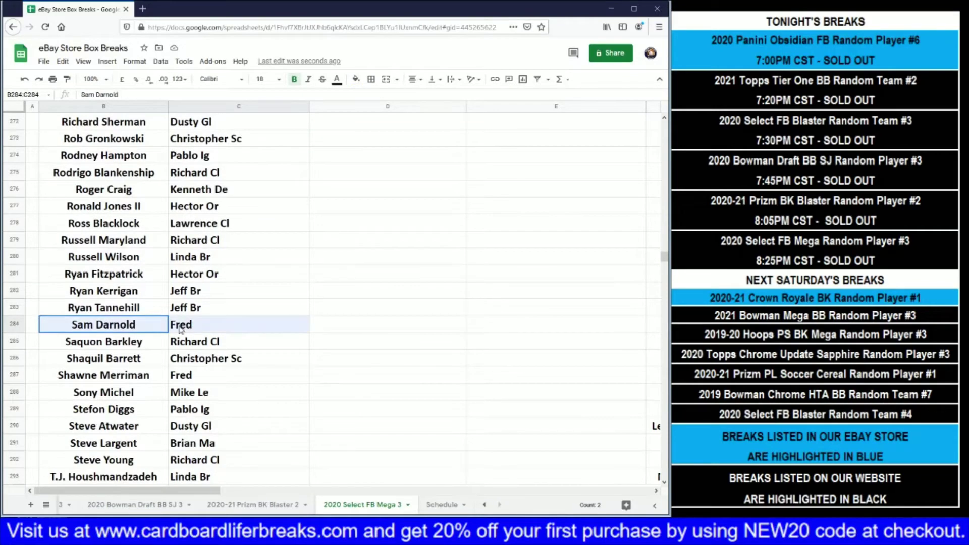
click(355, 79)
click(392, 127)
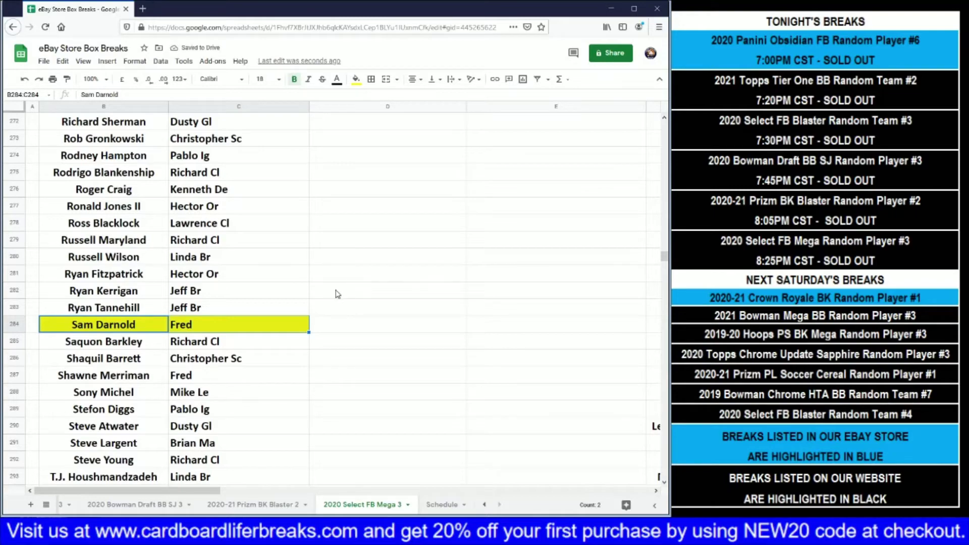
- Find Jalen Reagor in the player list and fill his player and buyer cells (B141:C141) with yellow
scroll(353, 331, up, 5)
drag(665, 252, 659, 202)
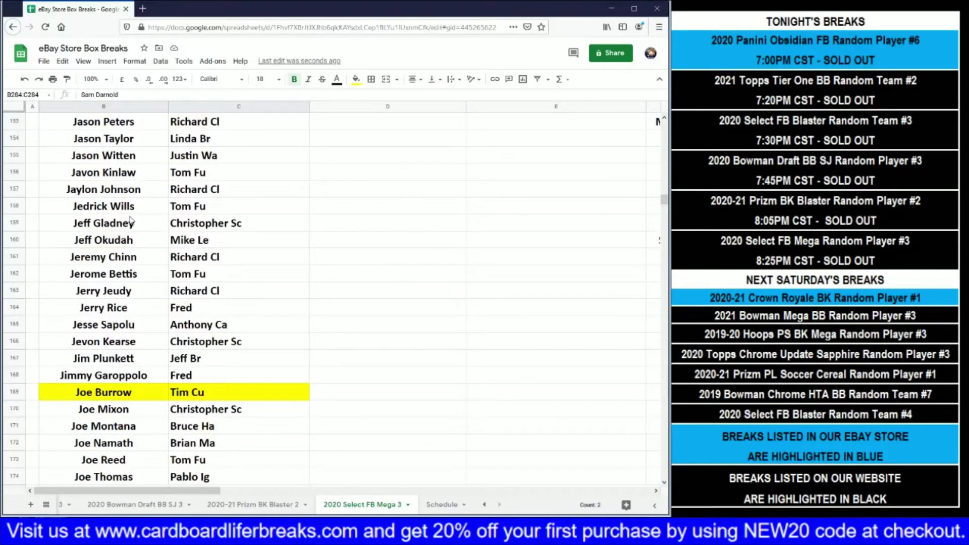
scroll(130, 220, up, 5)
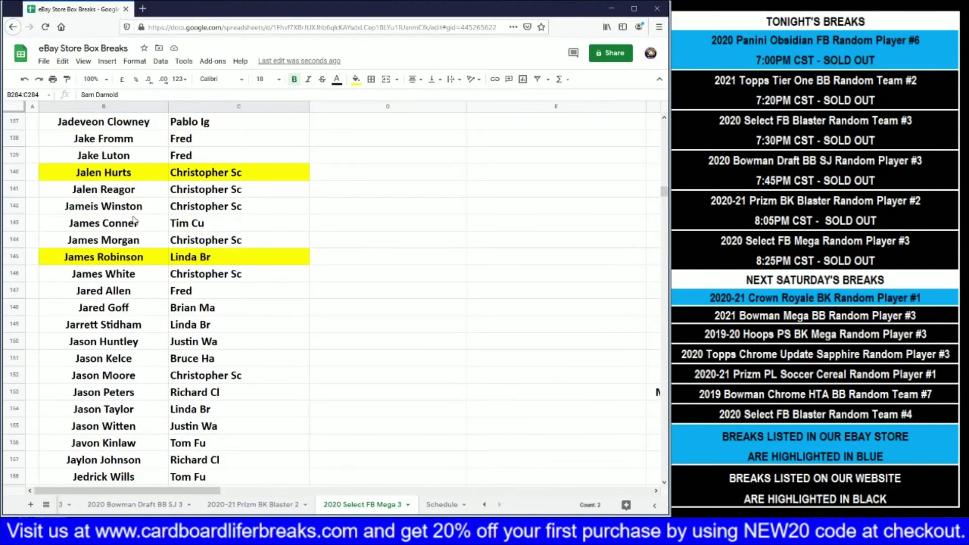
drag(134, 194, 212, 200)
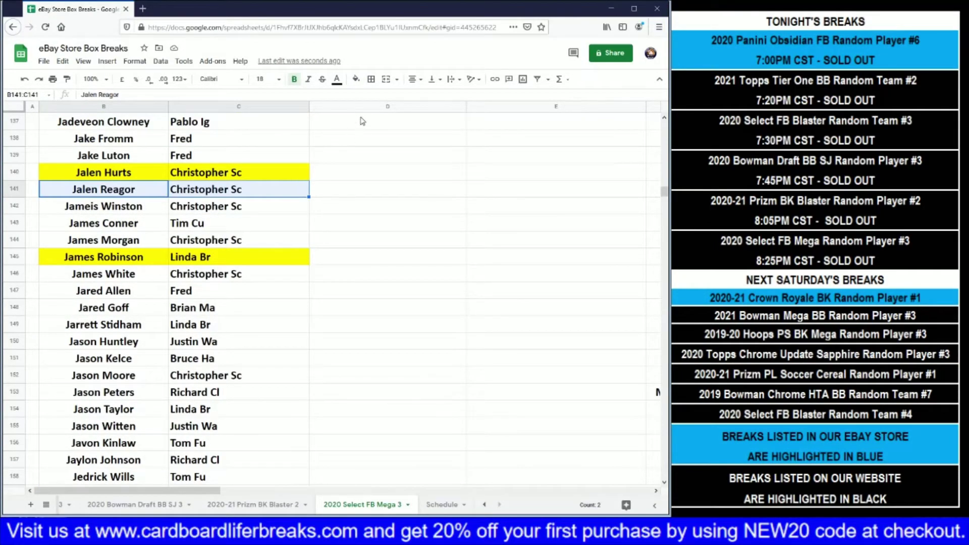
click(356, 80)
click(392, 130)
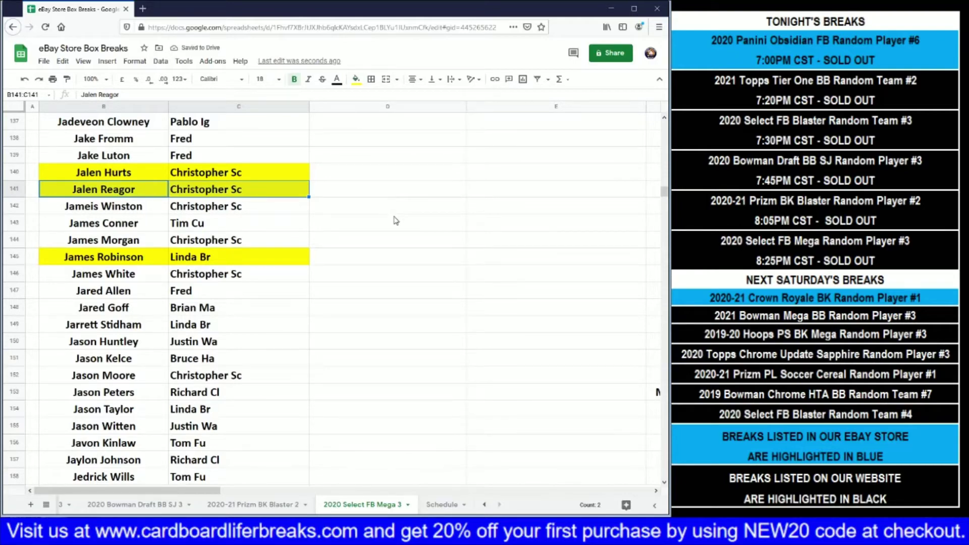
- Highlight Todd Gurley II's player and buyer cells (B303:C303) in yellow
drag(664, 194, 660, 281)
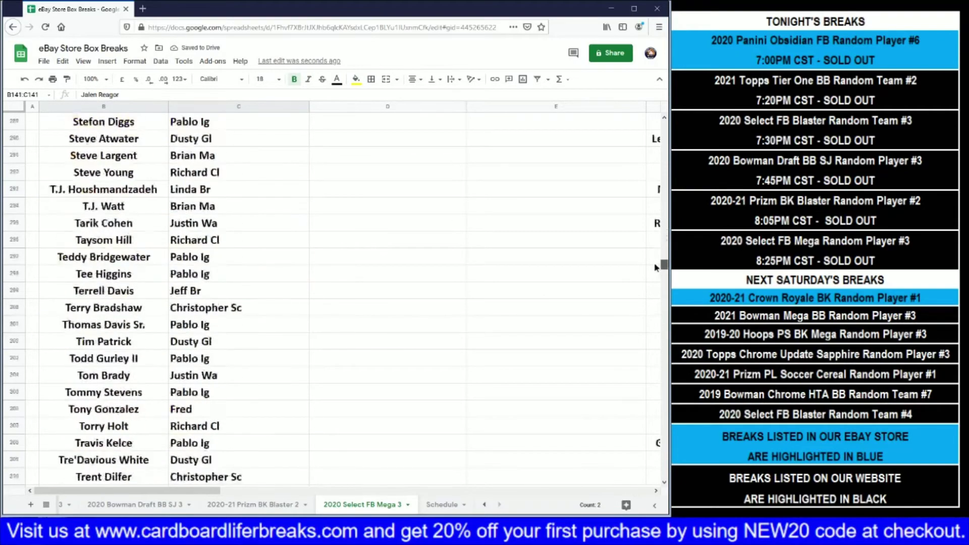
drag(136, 360, 204, 362)
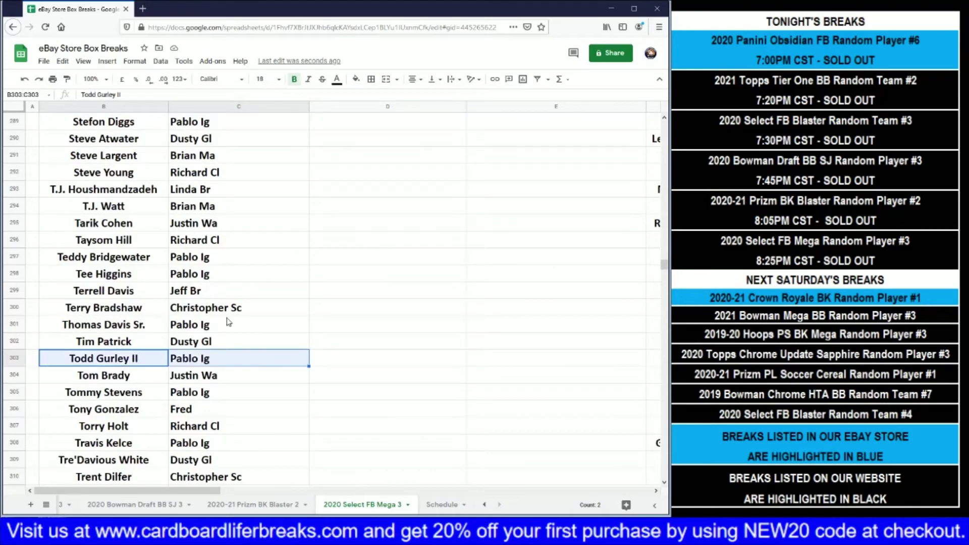
click(356, 79)
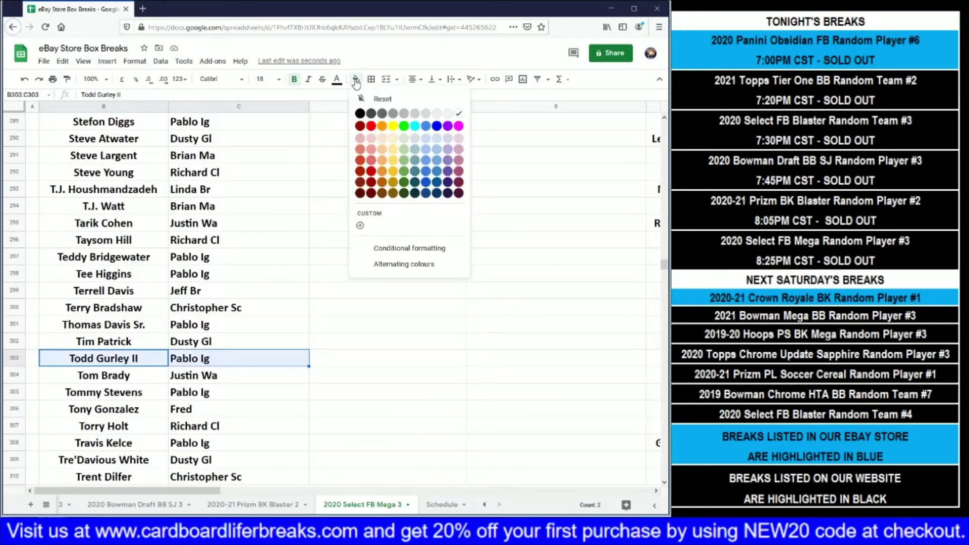
click(394, 127)
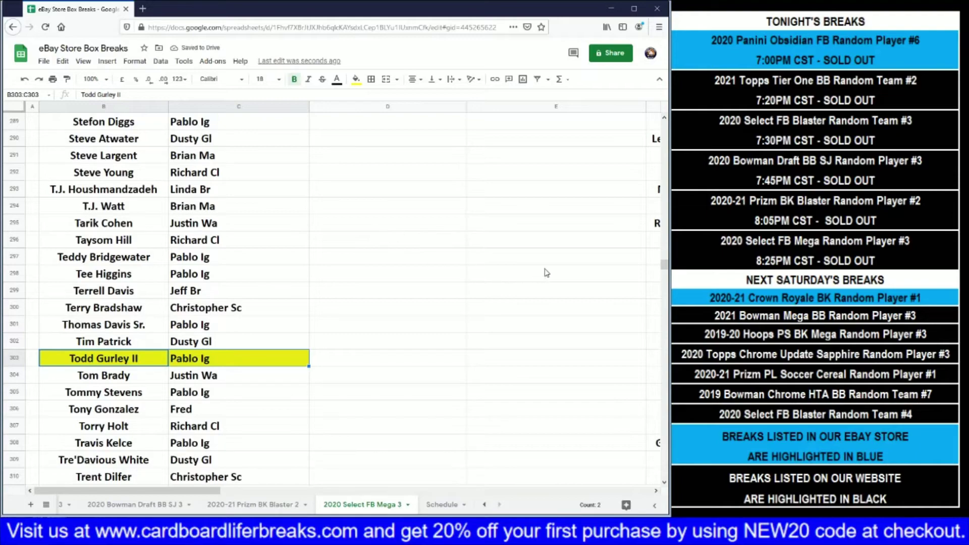
- Find Ke'Shawn Vaughn in the player list and fill his player and buyer cells (B199:C199) with yellow
drag(665, 264, 651, 212)
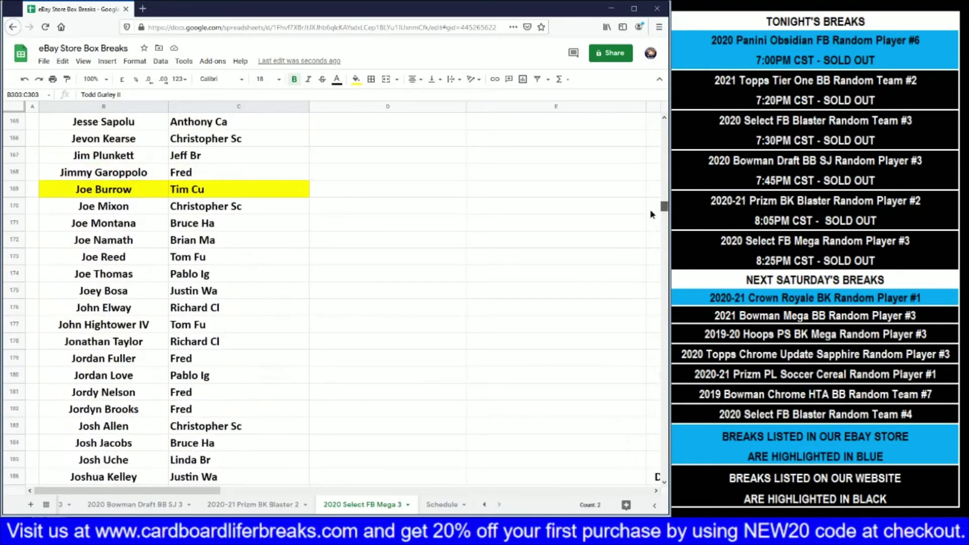
scroll(649, 213, down, 5)
drag(126, 259, 205, 257)
click(355, 79)
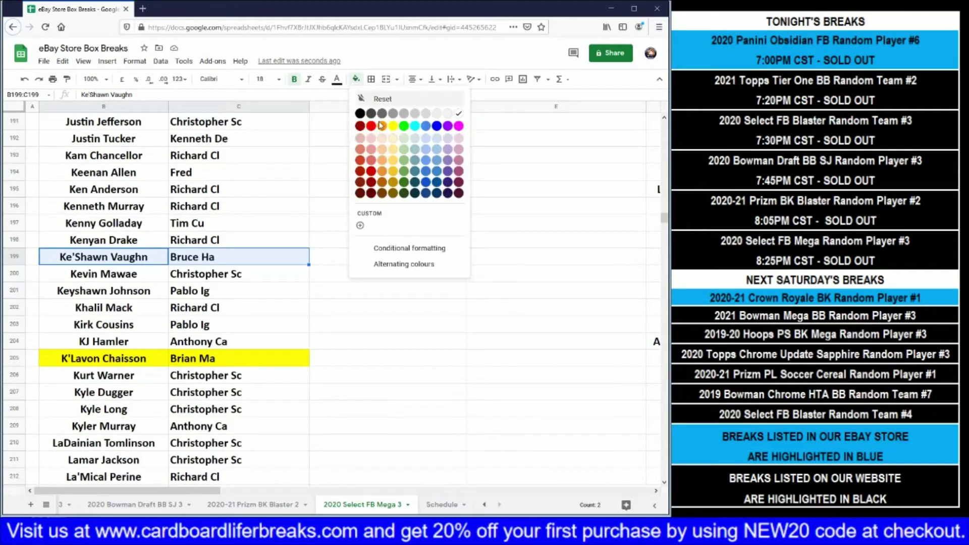
click(393, 126)
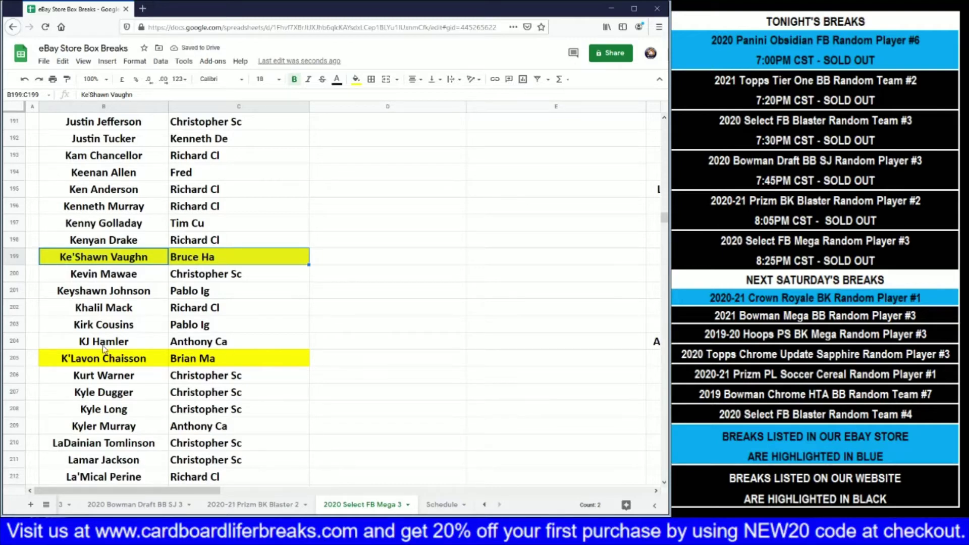
- Highlight KJ Hamler's player and buyer cells (B204:C204) in yellow
drag(103, 342, 212, 342)
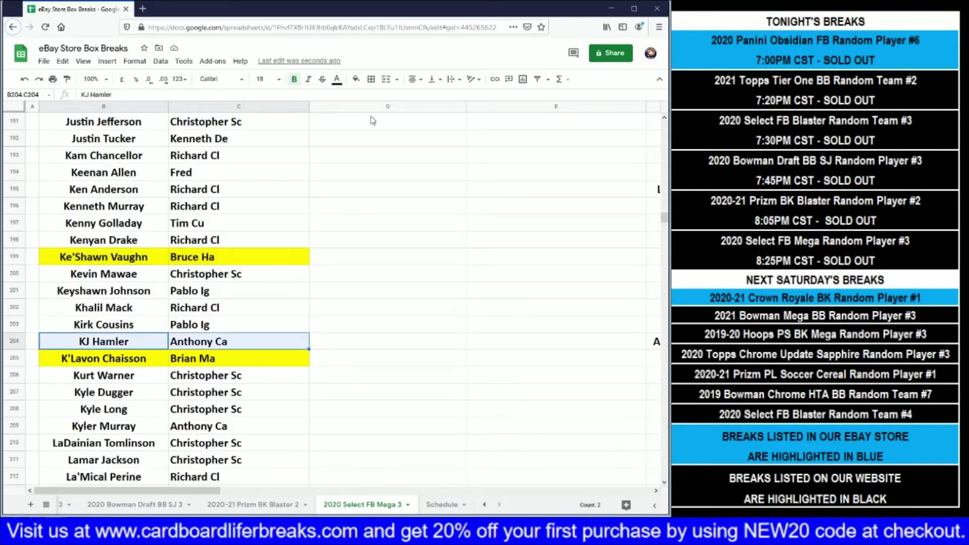
click(356, 79)
click(398, 126)
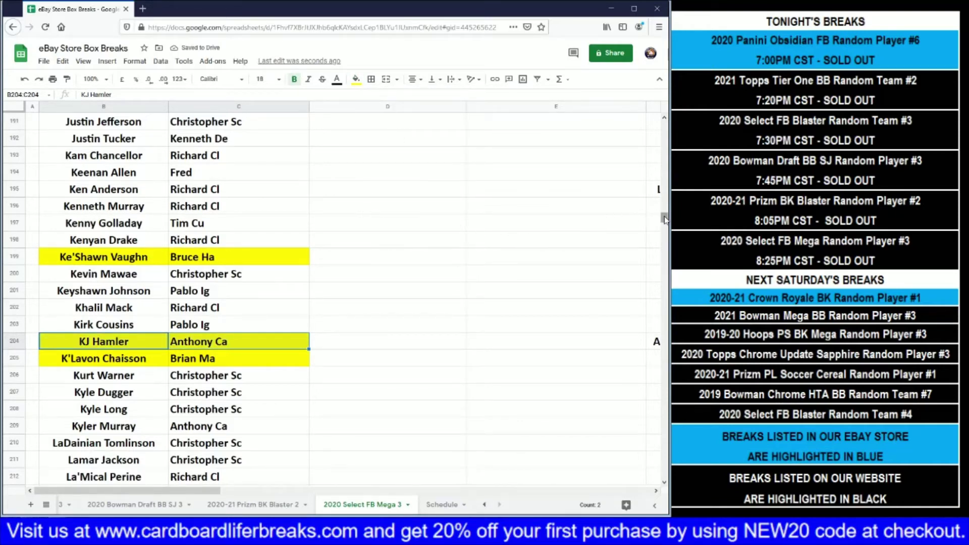
- Find Brandin Cooks in the player list and highlight his player and buyer cells (B38:C38) in yellow
drag(664, 218, 667, 182)
scroll(475, 246, up, 20)
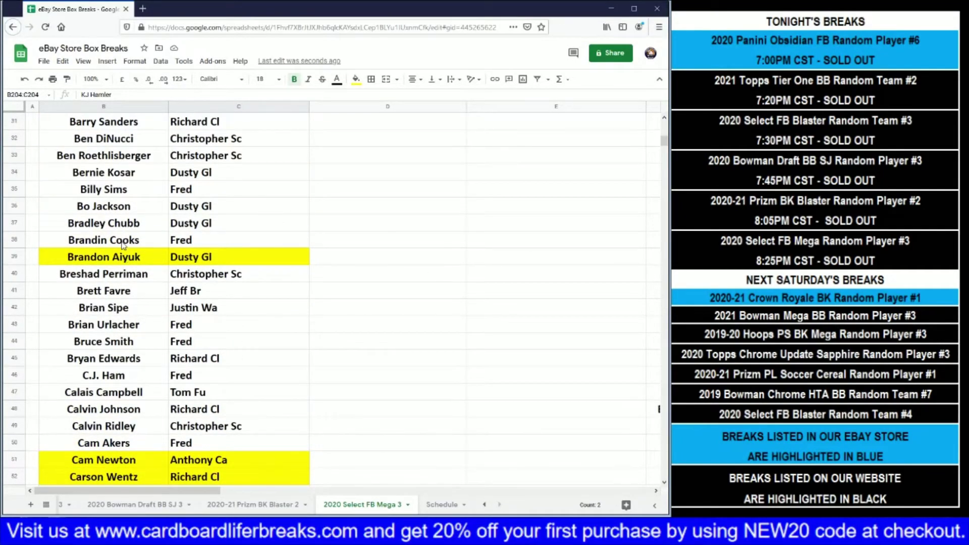
drag(122, 243, 179, 241)
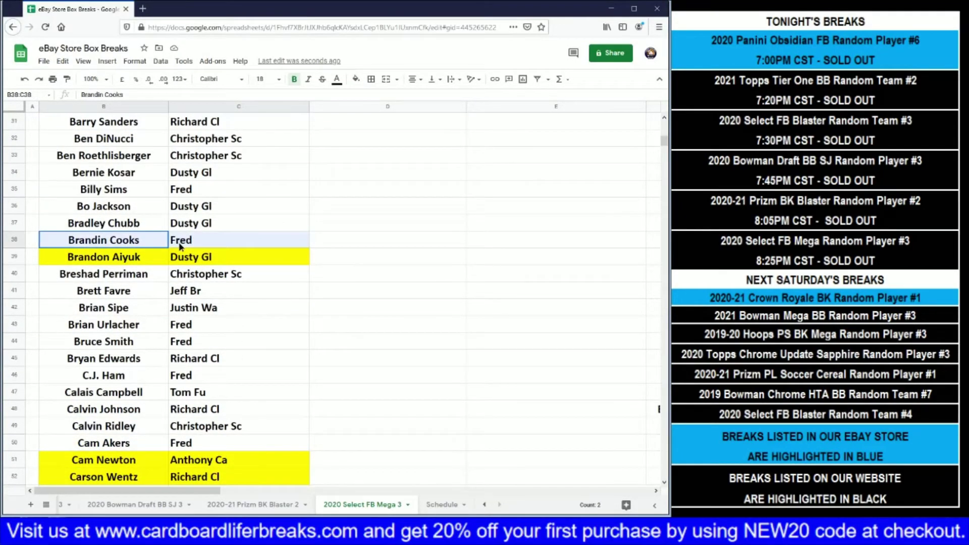
click(356, 79)
click(395, 131)
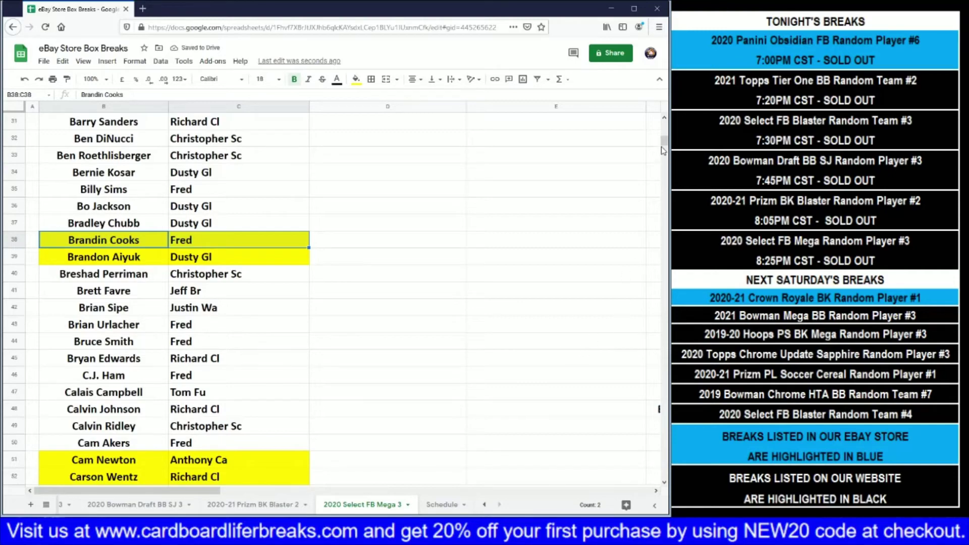
drag(663, 151, 663, 204)
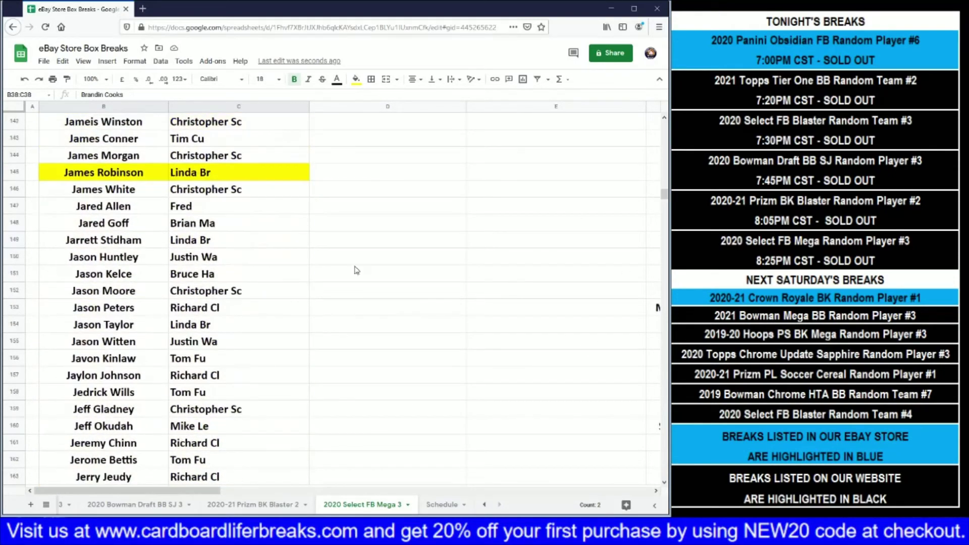
drag(129, 292, 217, 292)
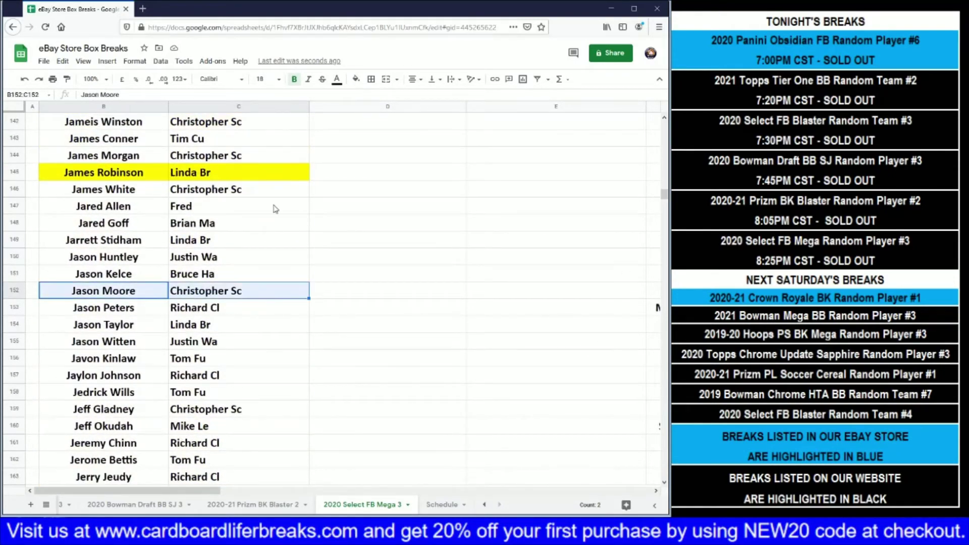
click(356, 79)
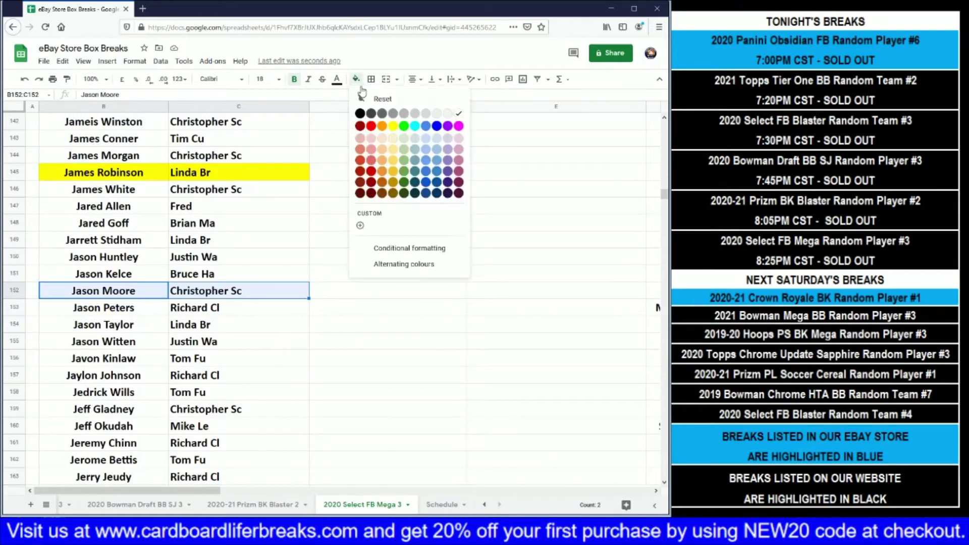
click(393, 126)
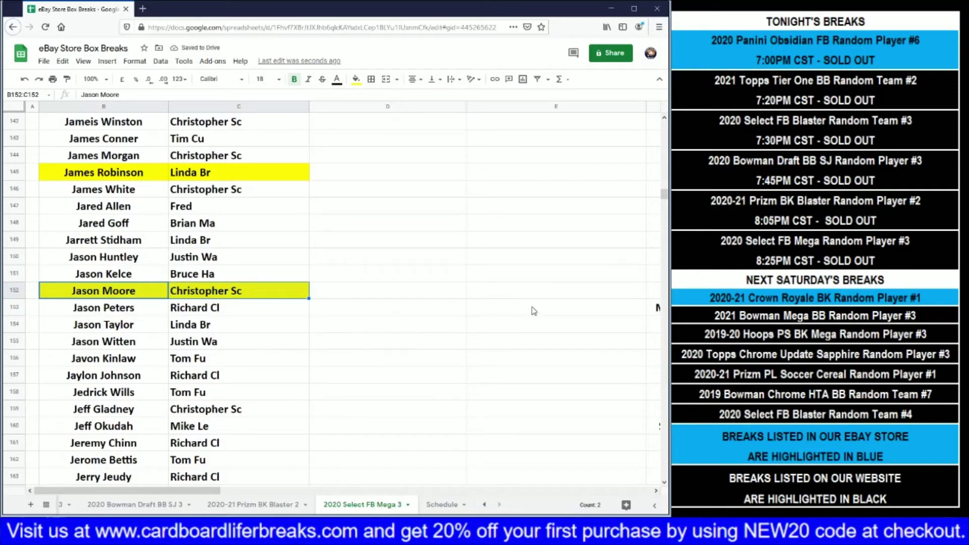
- Find Christian McCaffrey in the player list and highlight his player and buyer cells (B61:C61) in yellow
drag(664, 197, 664, 153)
drag(121, 393, 237, 393)
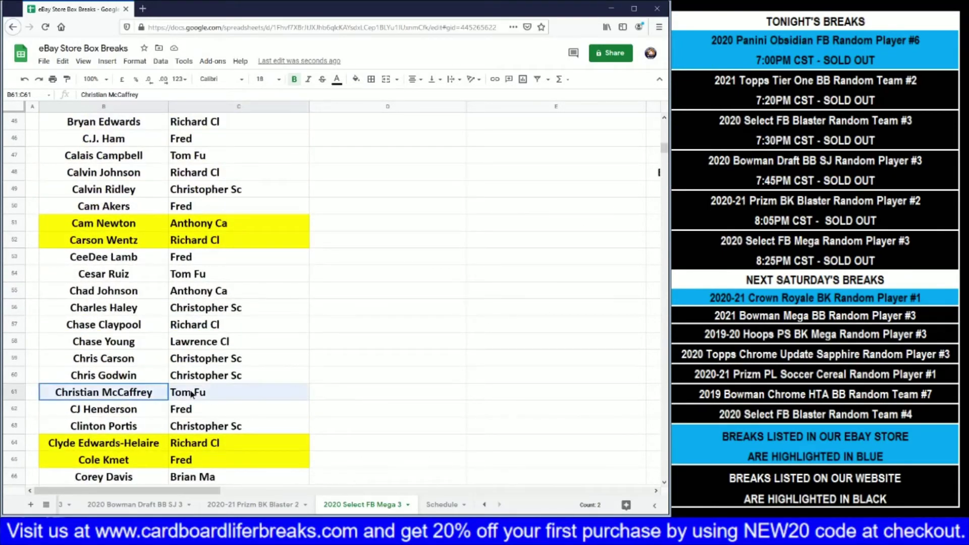
click(356, 79)
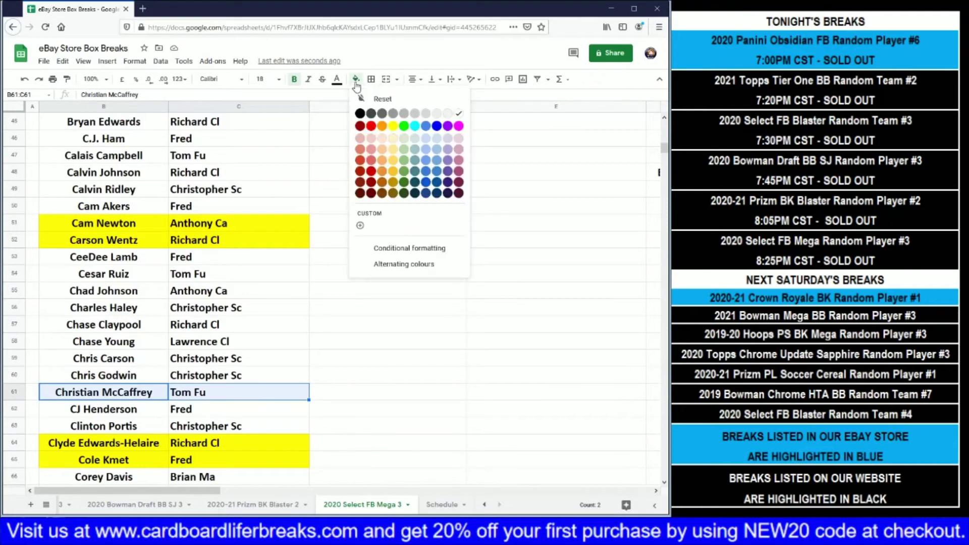
click(393, 126)
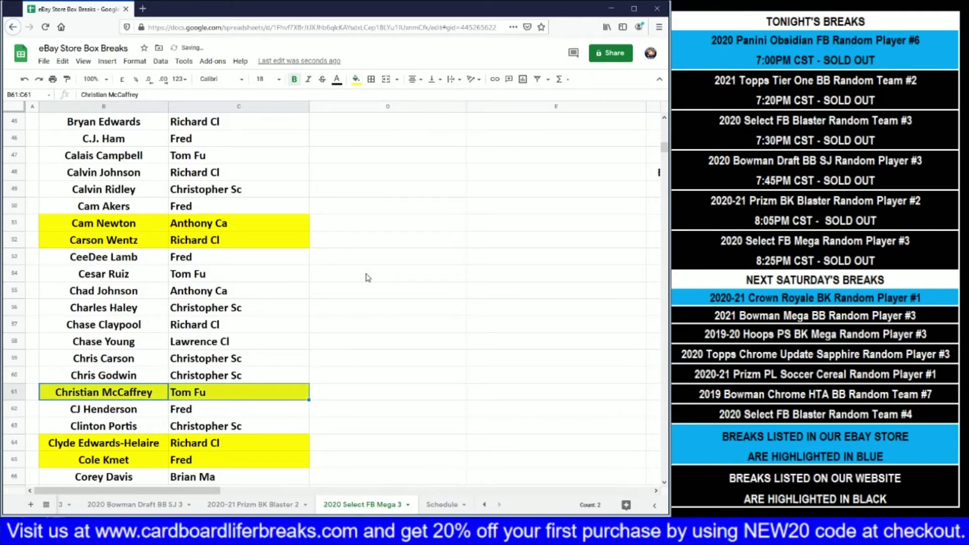
- Find Justin Jefferson in the player list and fill his player and buyer cells (B191:C191) with yellow
drag(663, 152, 651, 220)
click(149, 361)
shift+click(237, 359)
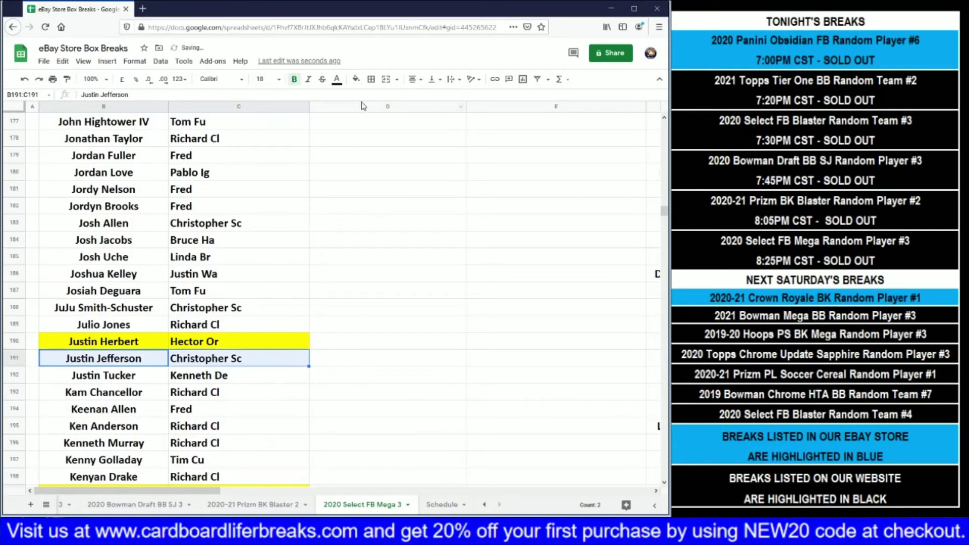
click(356, 80)
click(391, 123)
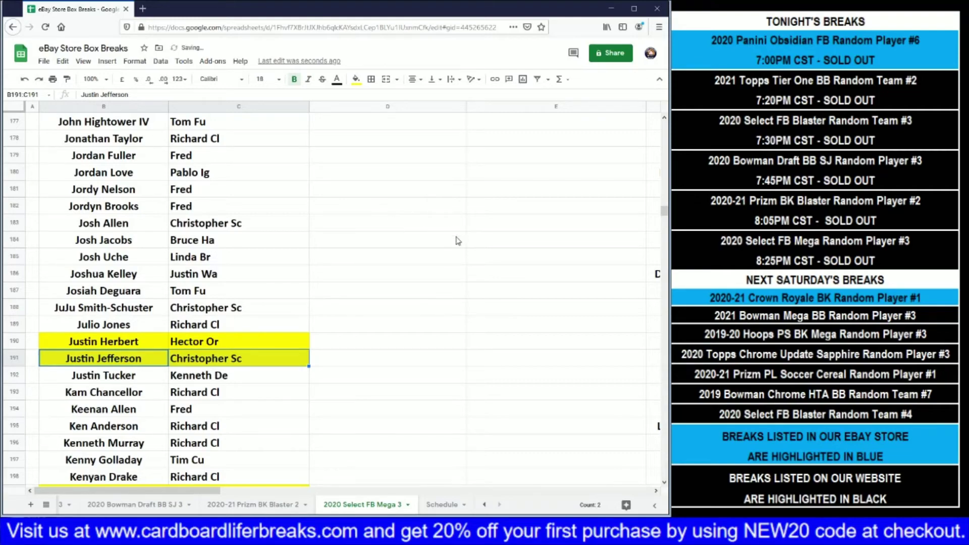
- Find Derrick Henry in the player list and highlight his player and buyer cells (B97:C97) in yellow
drag(663, 211, 662, 167)
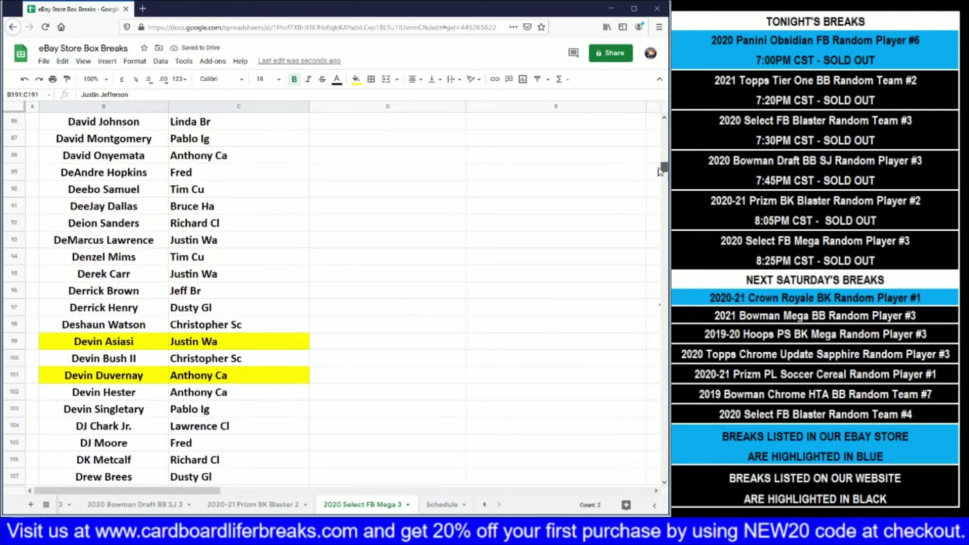
click(141, 310)
shift+click(206, 312)
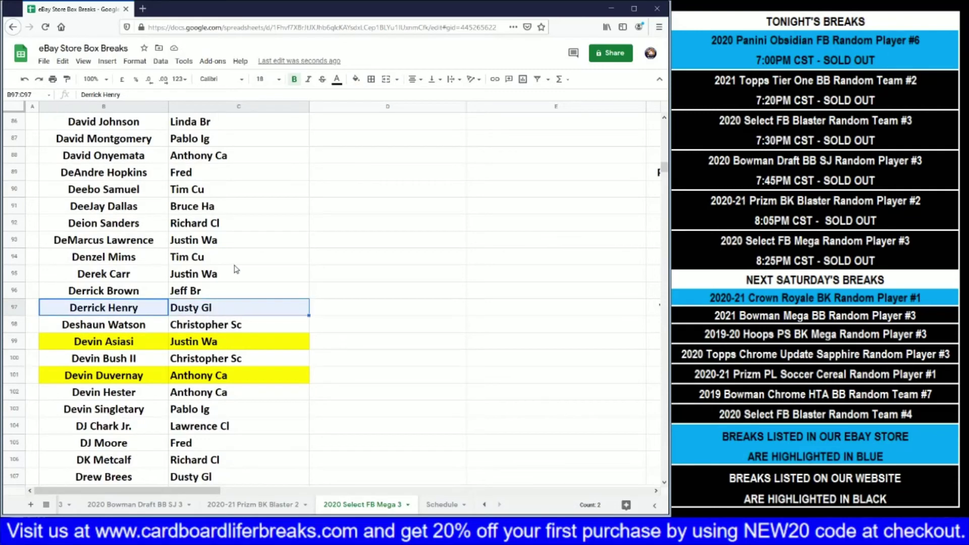
click(356, 79)
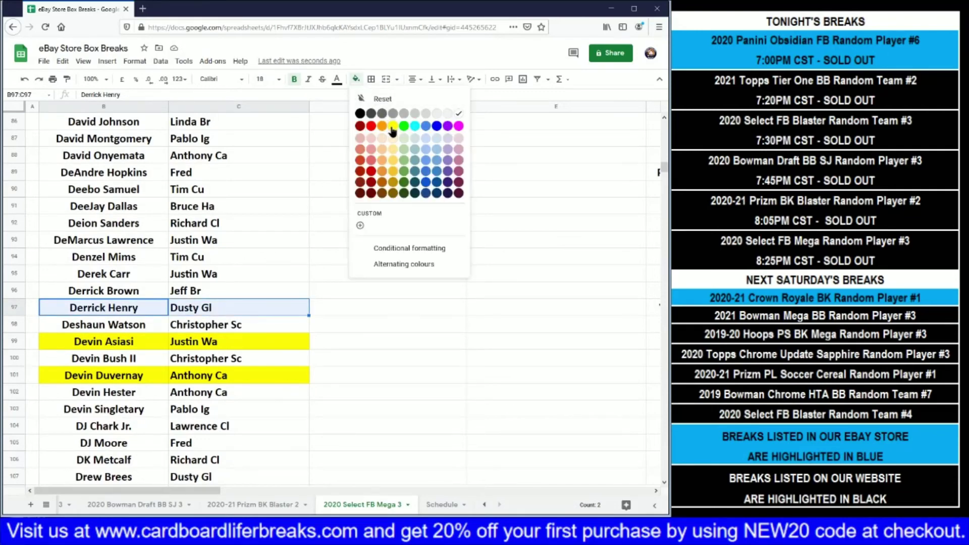
click(390, 127)
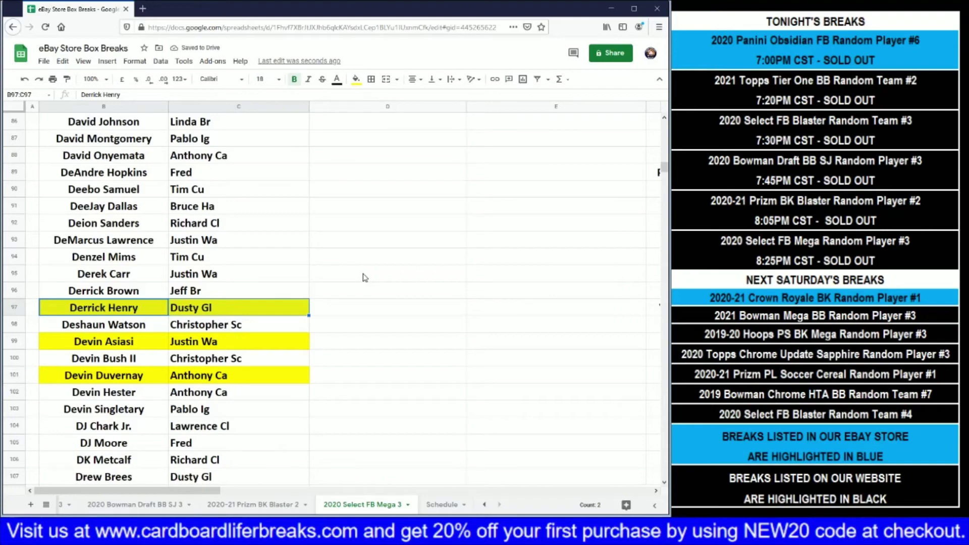
- Find Quintez Cephus in the player list and fill his player and buyer cells (B267:C267) with yellow
drag(663, 171, 642, 251)
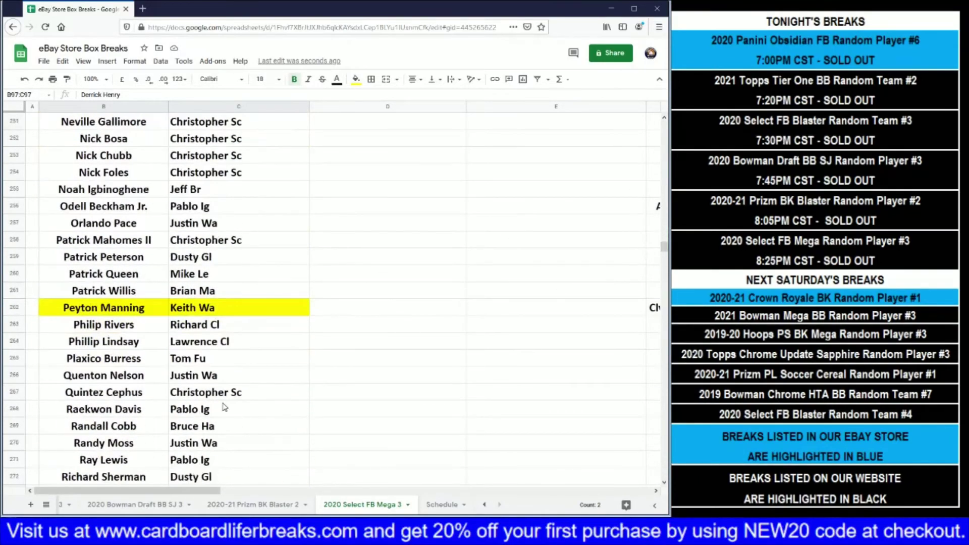
drag(132, 394, 242, 394)
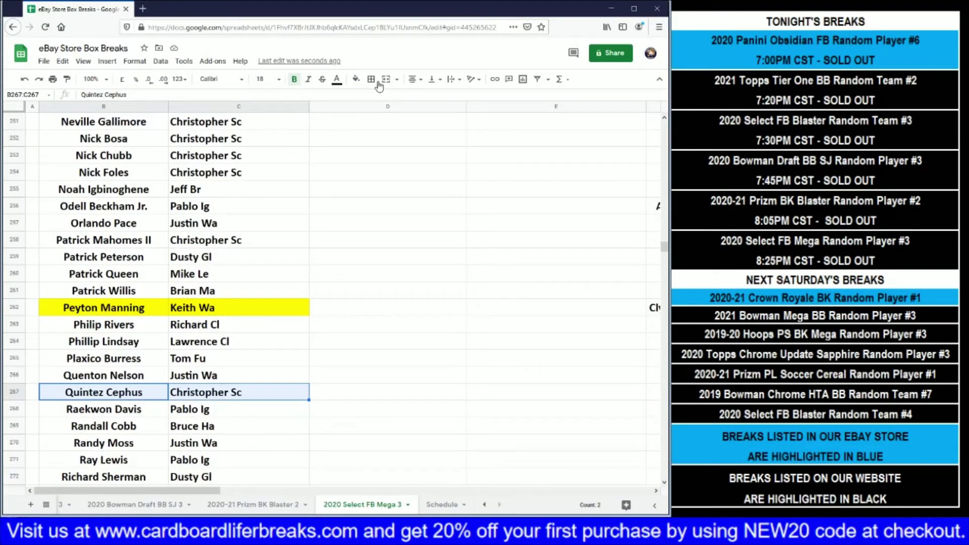
click(356, 79)
click(393, 131)
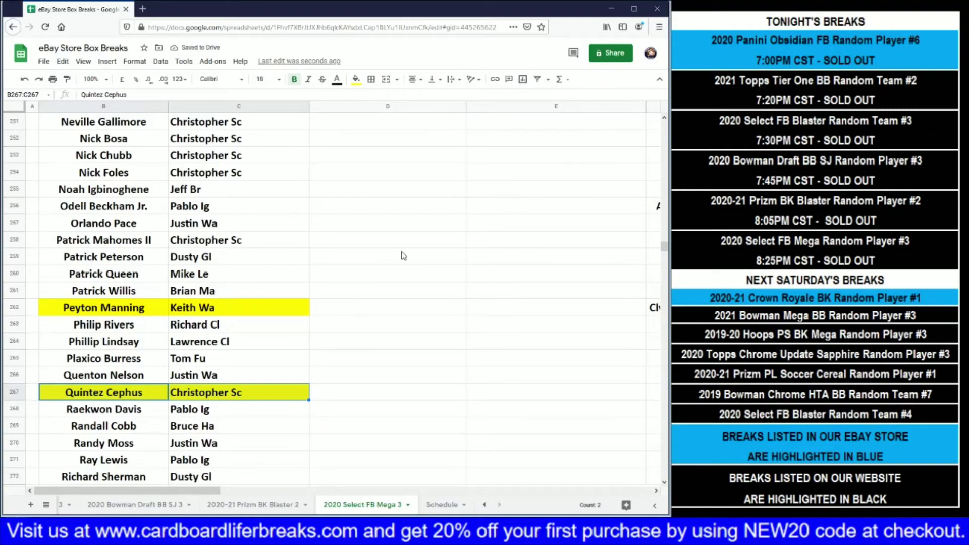
- Find Derrick Brown in the player list and highlight his player and buyer cells (B96:C96) in yellow
drag(664, 248, 664, 170)
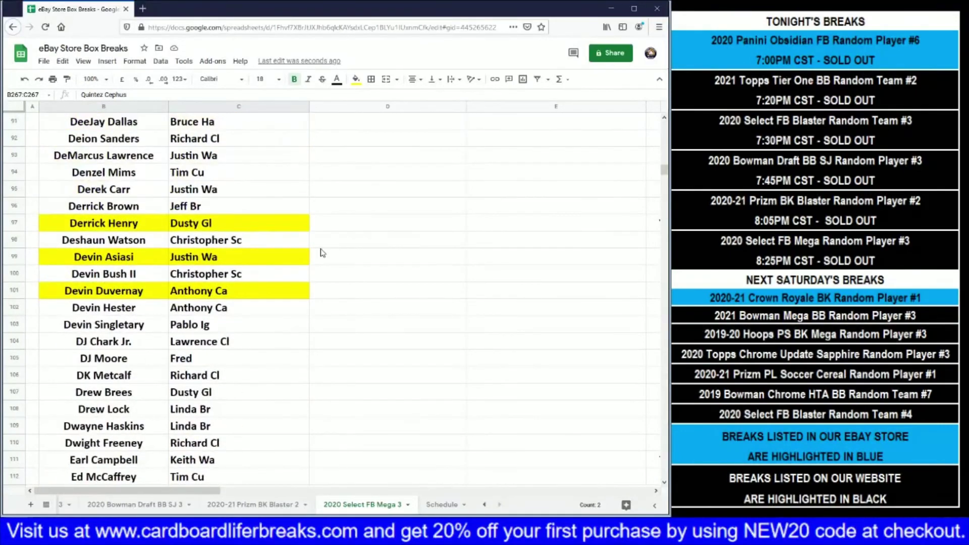
drag(142, 207, 202, 206)
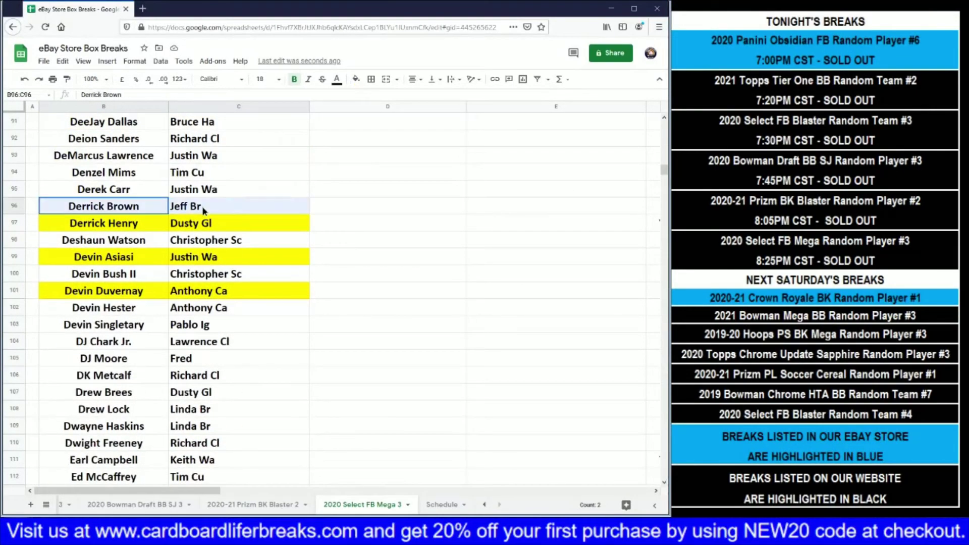
click(355, 78)
click(394, 125)
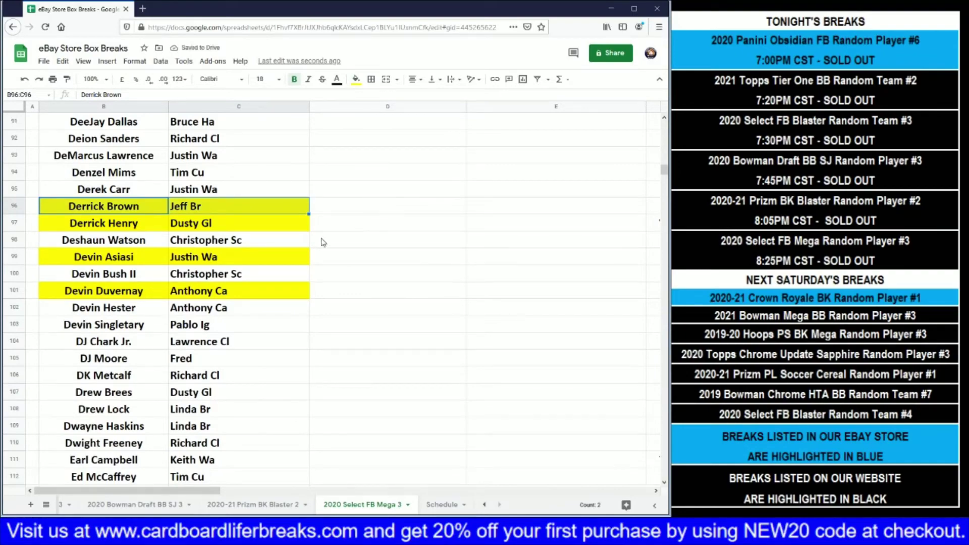
- Find Dalton Keene in the player list and fill his player and buyer cells (B72:C72) with yellow
scroll(319, 245, up, 6)
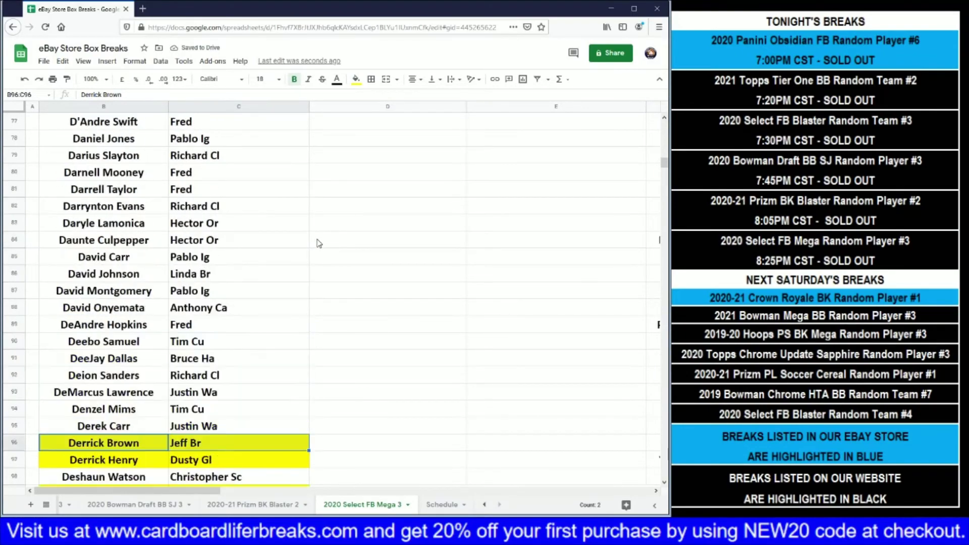
scroll(152, 227, up, 2)
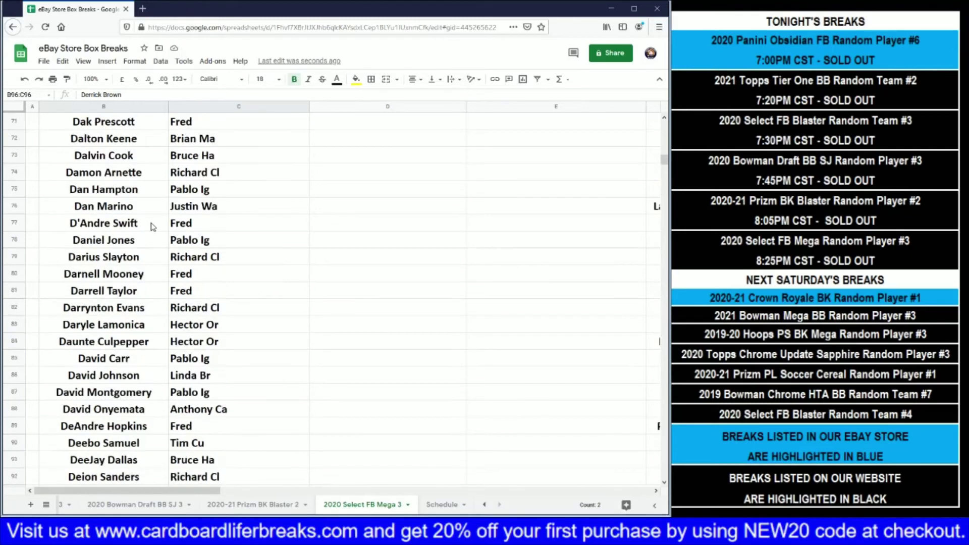
drag(149, 178, 237, 175)
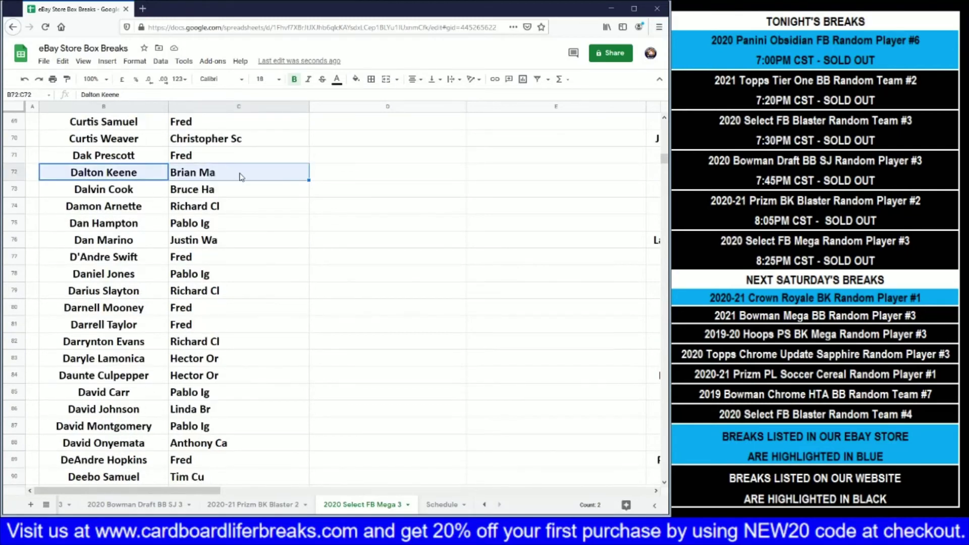
click(356, 79)
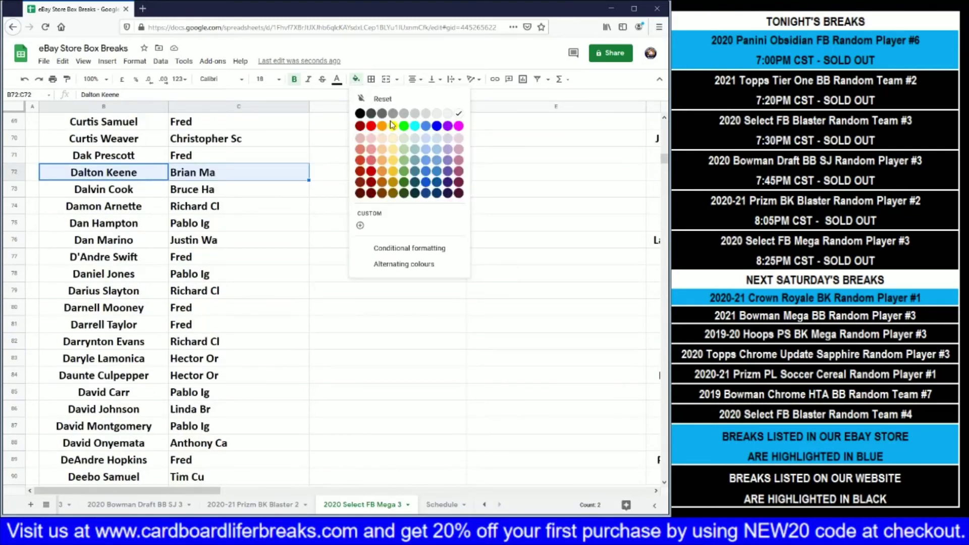
click(395, 139)
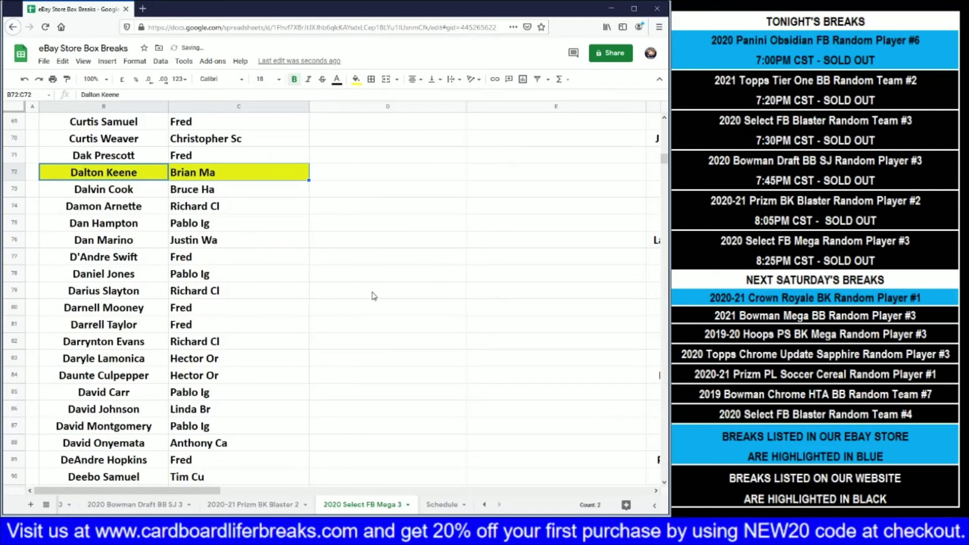